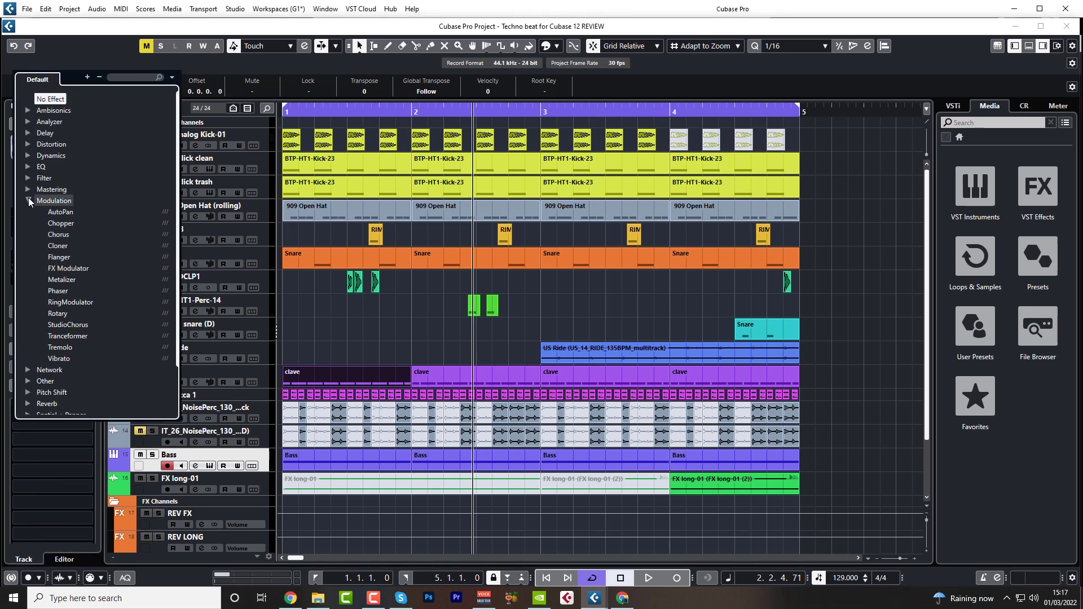
Insert FX Modulator into an empty insert slot on the Bass track
{"action": "left_click", "coordinate": [68, 268]}
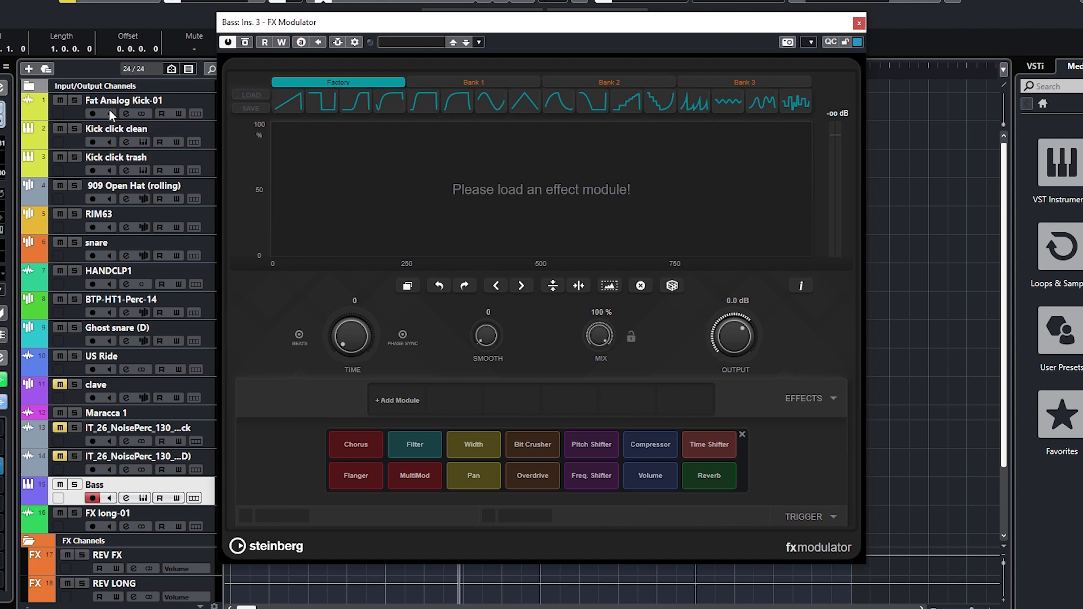
Solo the Fat Analog Kick-01 and Bass tracks and add a Volume module to FX Modulator
{"action": "left_click", "coordinate": [75, 101]}
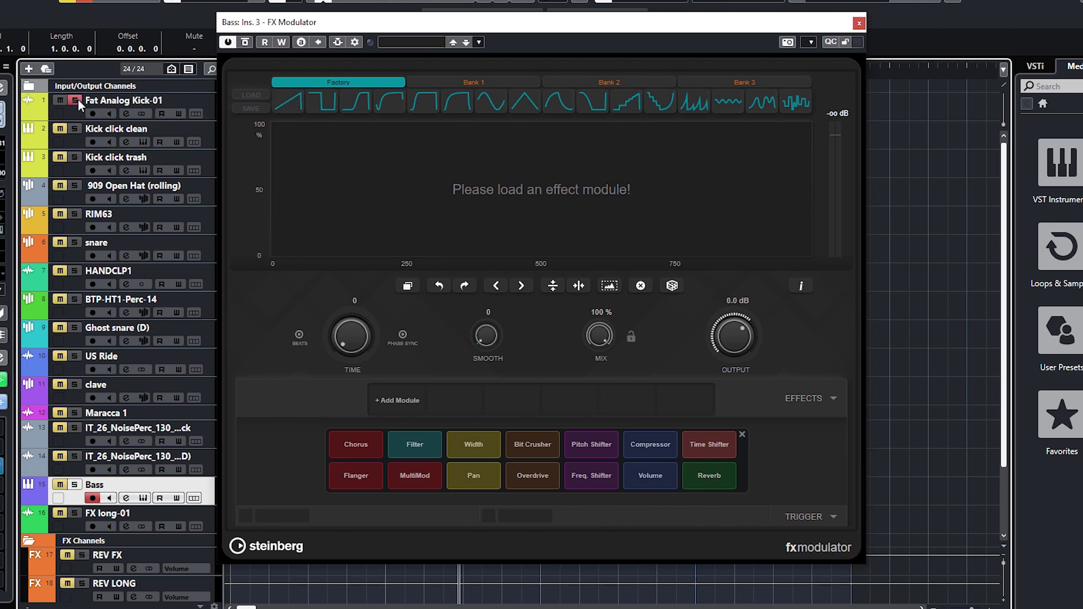
{"action": "left_click", "coordinate": [76, 485]}
{"action": "left_click", "coordinate": [652, 477]}
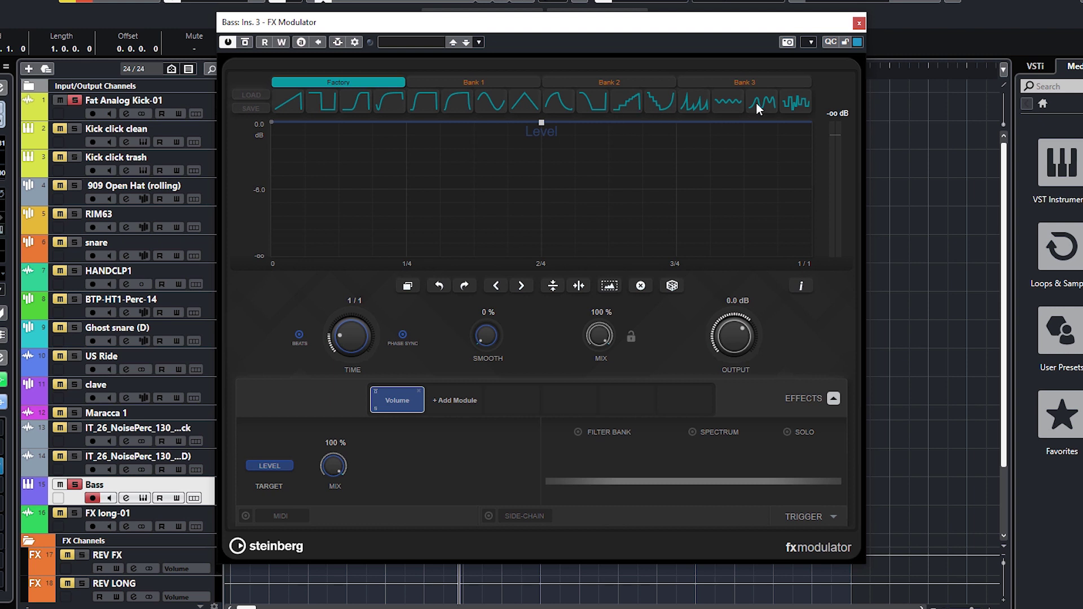
Browse the Bank 1 and Bank 2 shapes, then load the Factory S-curve into the Level graph
{"action": "left_click", "coordinate": [458, 83]}
{"action": "left_click", "coordinate": [609, 83]}
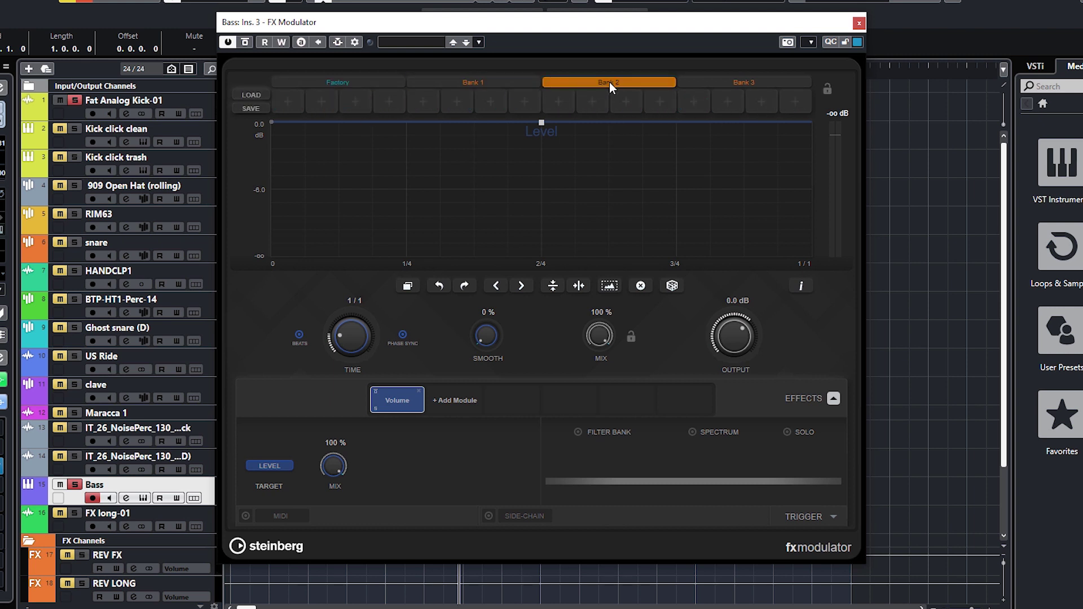
{"action": "left_click", "coordinate": [368, 82]}
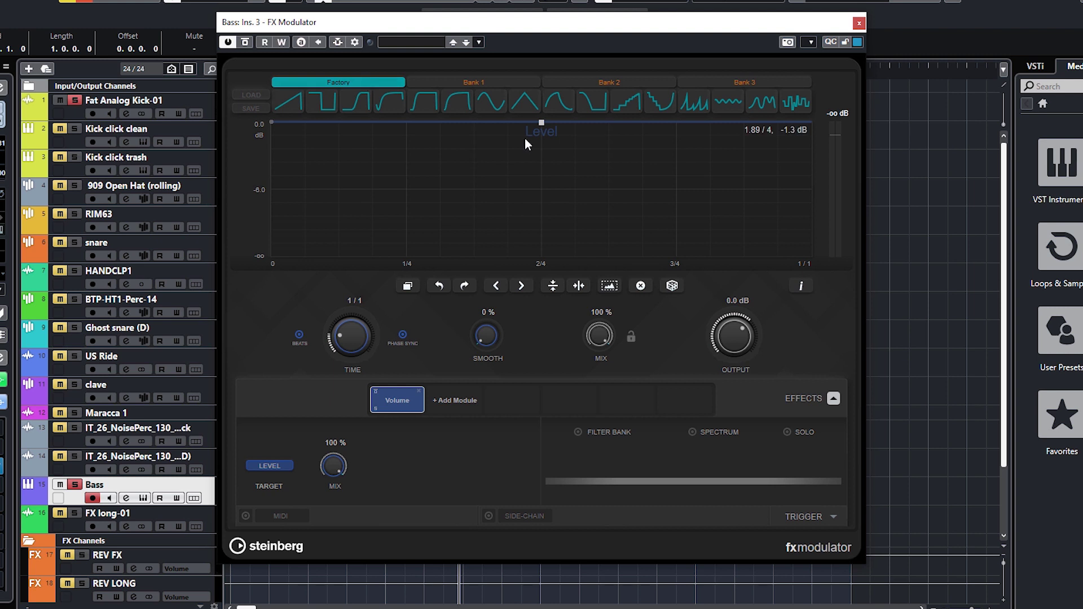
{"action": "left_click", "coordinate": [361, 104]}
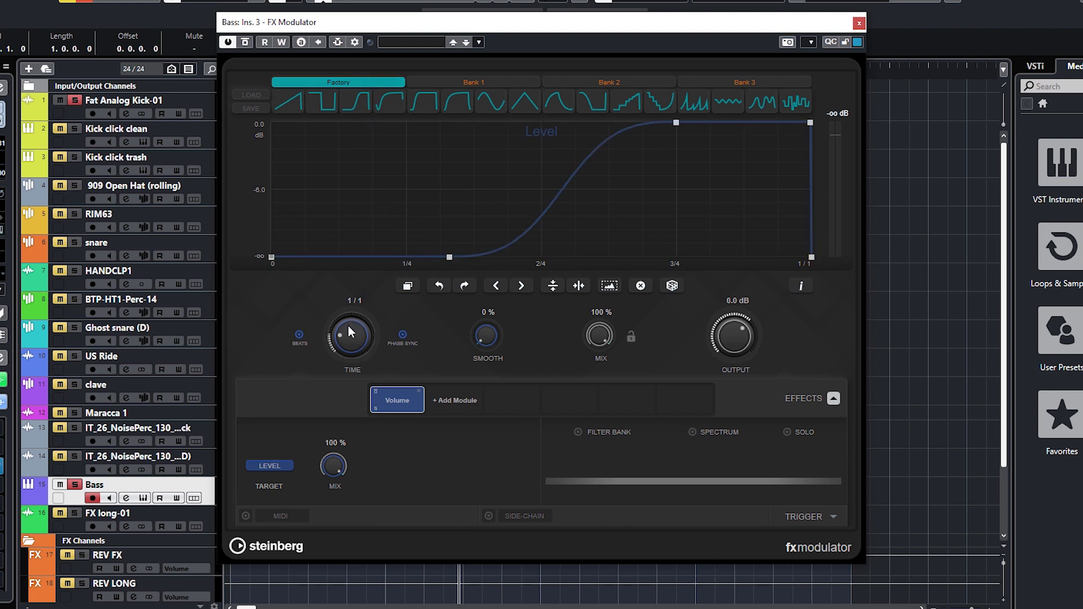
Set TIME to 1/4 and audition playback while sweeping Mix to 0 % and back to 100 %
{"action": "scroll", "coordinate": [347, 335], "scroll_direction": "down", "scroll_amount": 2}
{"action": "key", "text": "space"}
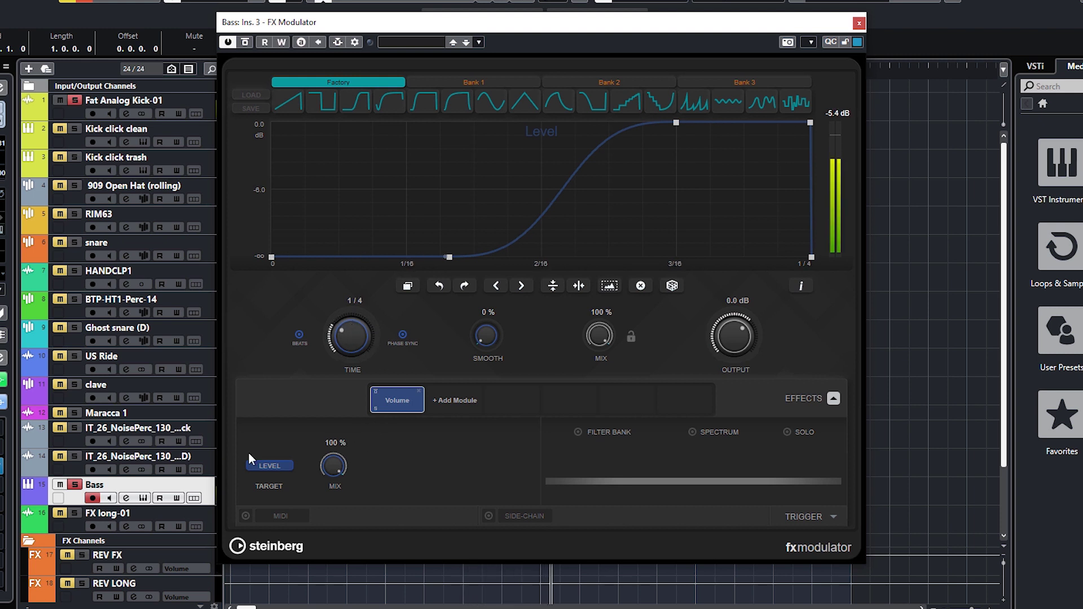
{"action": "key", "text": "space"}
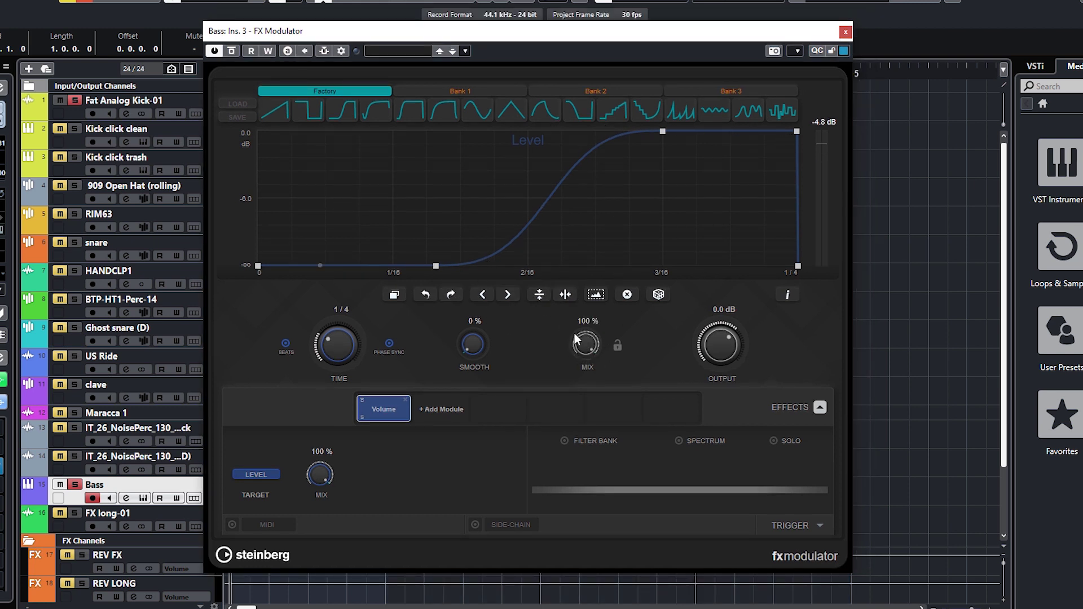
{"action": "key", "text": "space"}
{"action": "left_click_drag", "start_coordinate": [588, 340], "coordinate": [583, 491]}
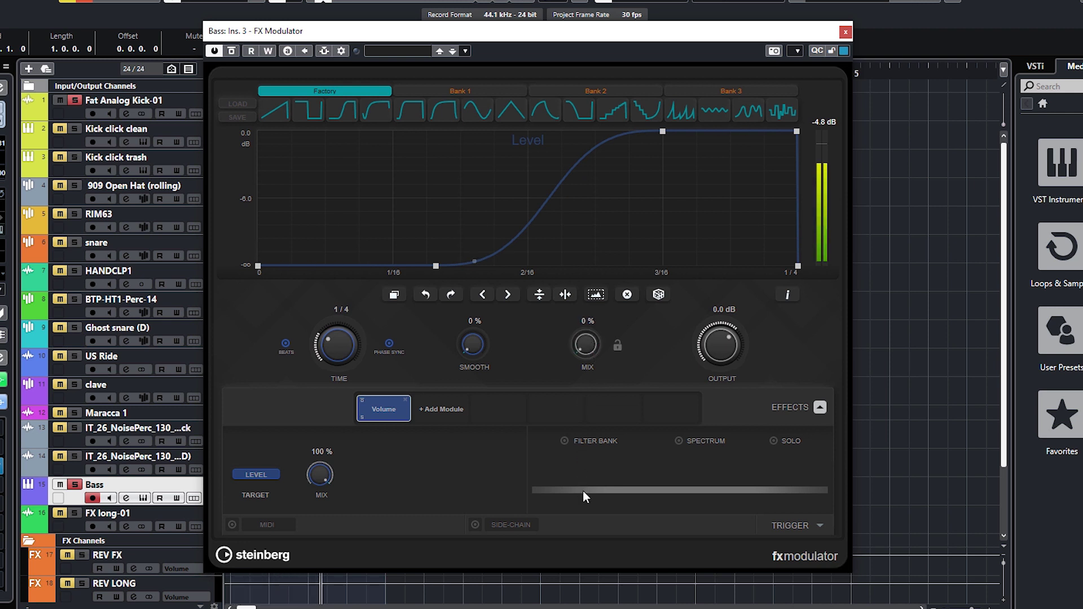
{"action": "left_click_drag", "start_coordinate": [583, 350], "coordinate": [598, 176]}
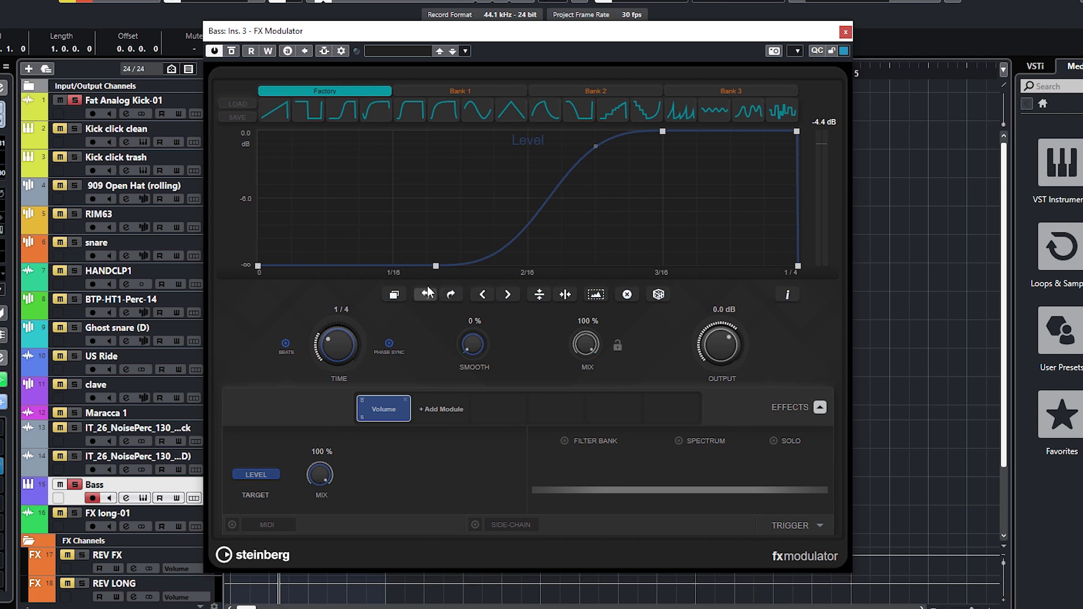
Shift the curve two steps earlier, delete a bottom node, then switch to a sine shape
{"action": "left_click", "coordinate": [483, 294]}
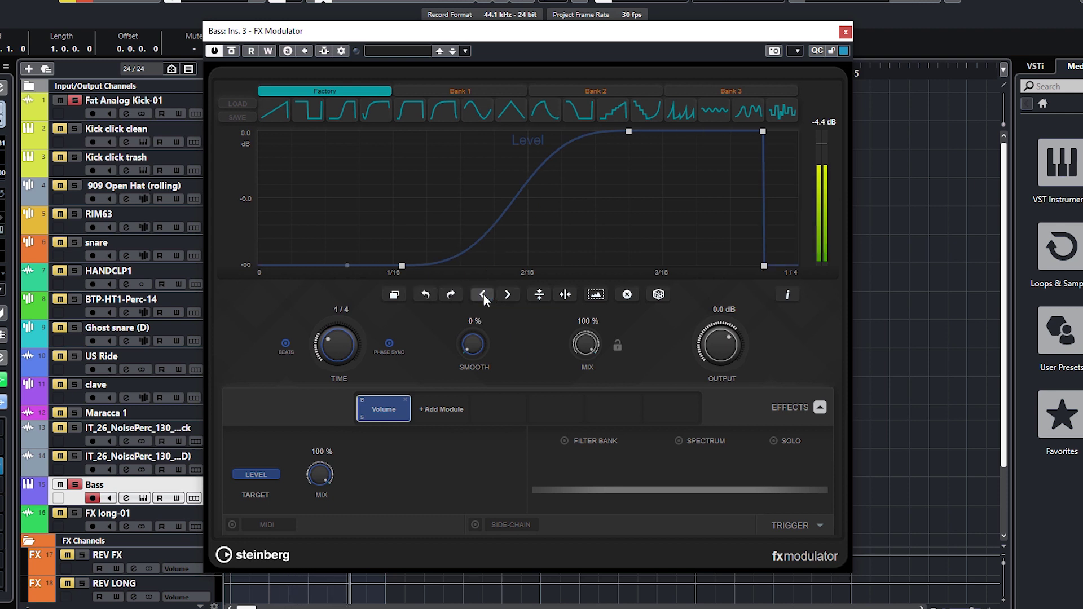
{"action": "left_click", "coordinate": [483, 294]}
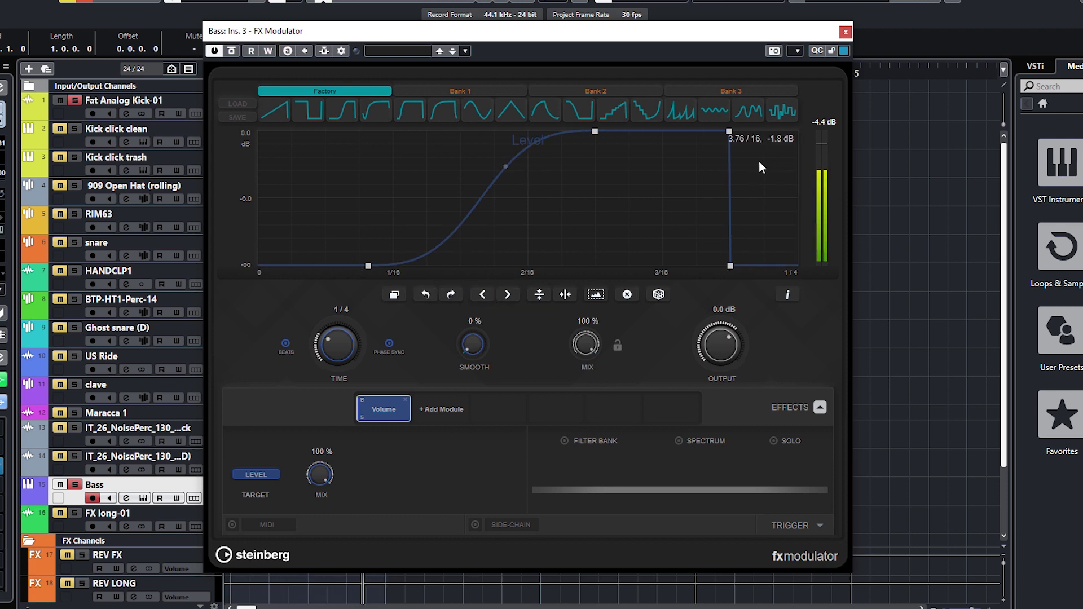
{"action": "double_click", "coordinate": [730, 267]}
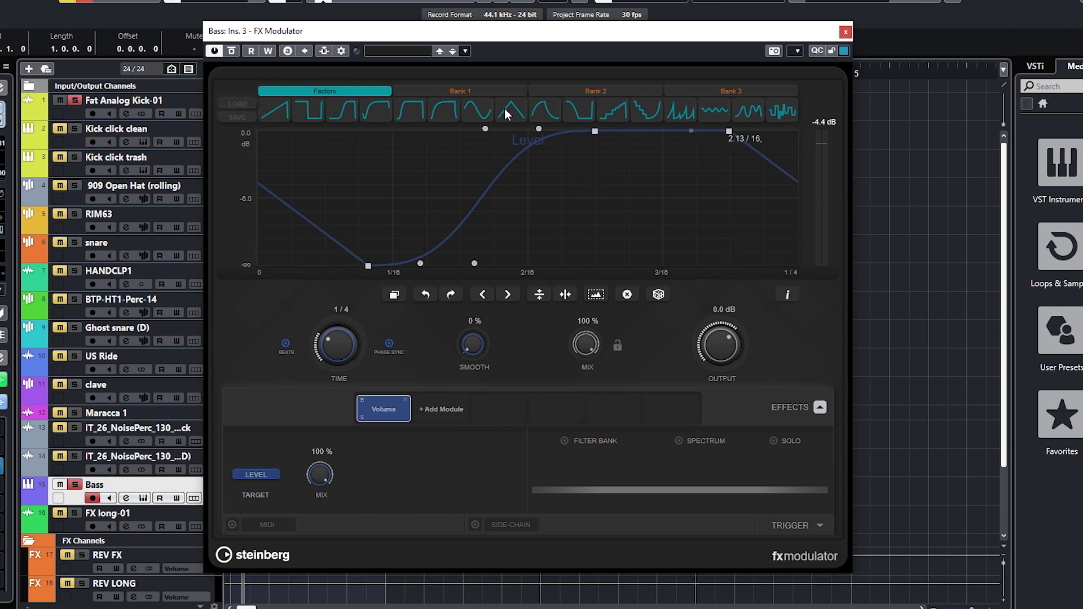
{"action": "left_click", "coordinate": [706, 111]}
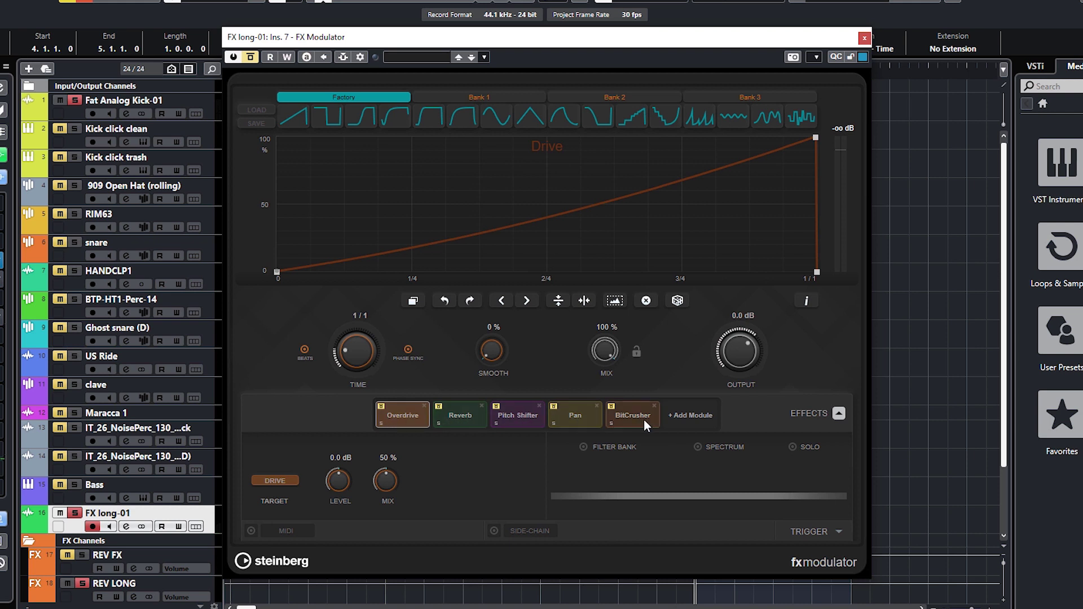
Inspect the Reverb, Pitch Shifter, Pan, BitCrusher and Overdrive modulation curves in FX long-01's FX Modulator
{"action": "left_click", "coordinate": [457, 418]}
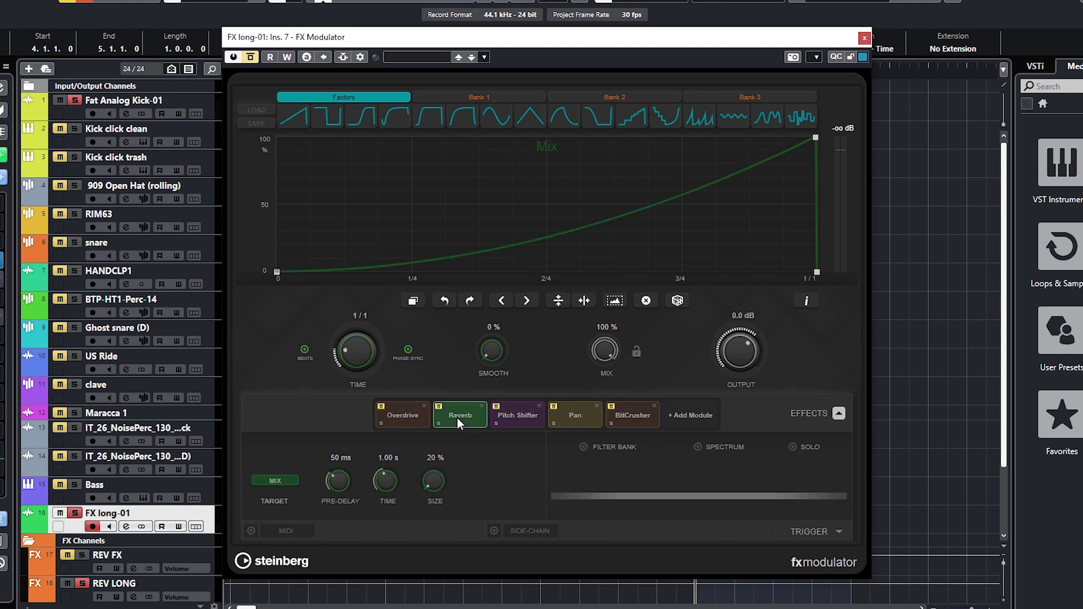
{"action": "left_click", "coordinate": [506, 408]}
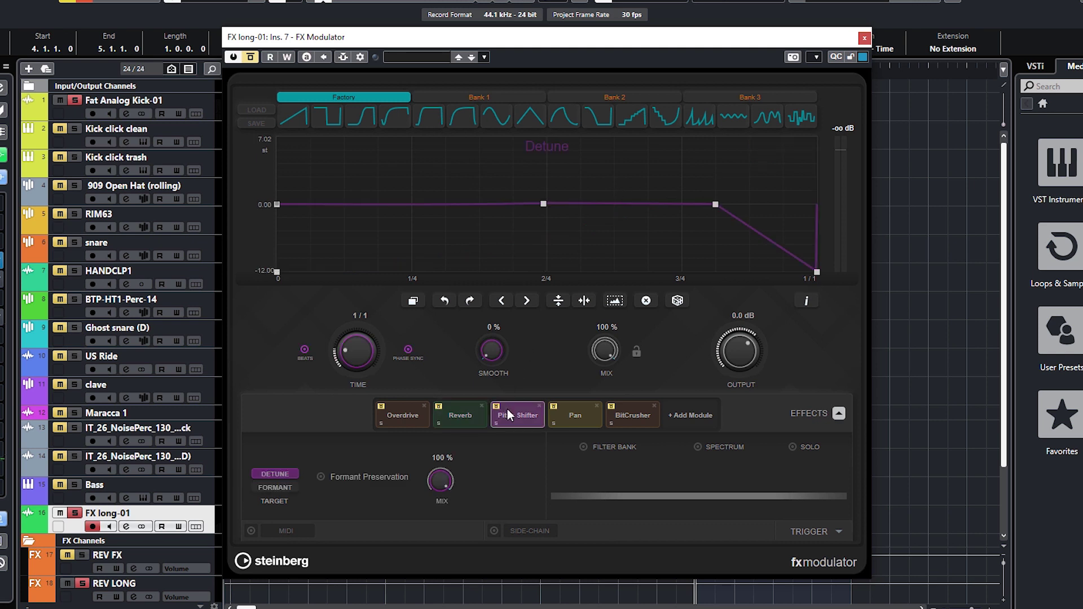
{"action": "left_click", "coordinate": [573, 411]}
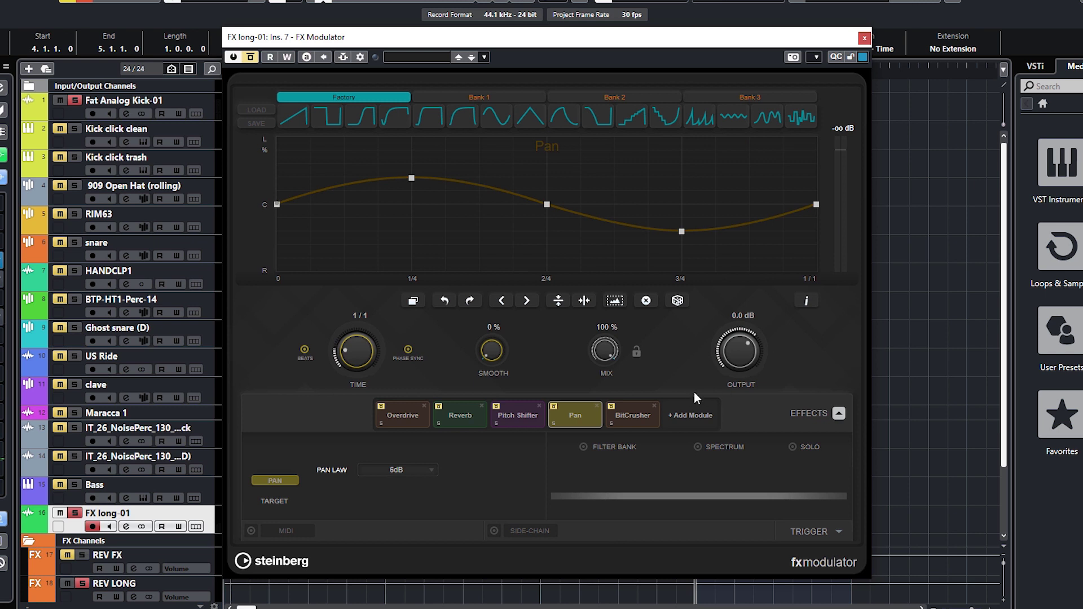
{"action": "left_click", "coordinate": [646, 417]}
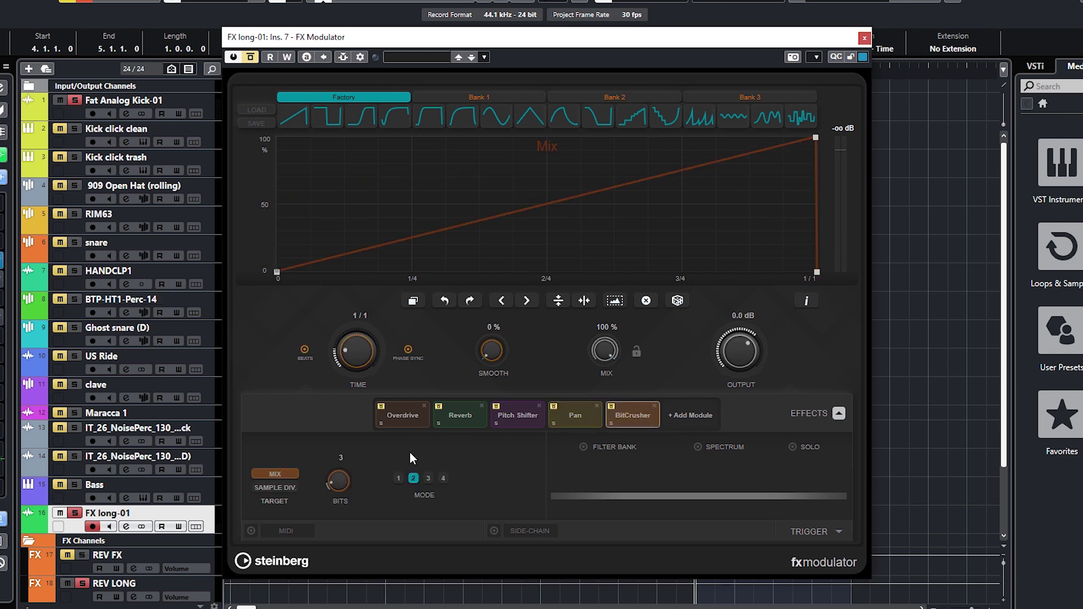
{"action": "left_click", "coordinate": [379, 410]}
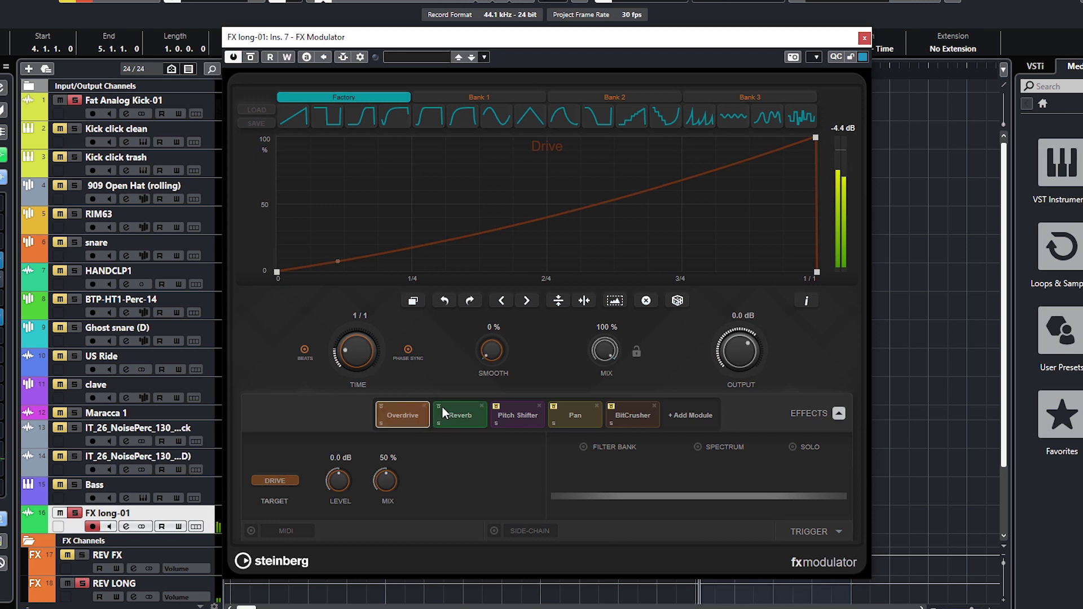
{"action": "left_click", "coordinate": [523, 420]}
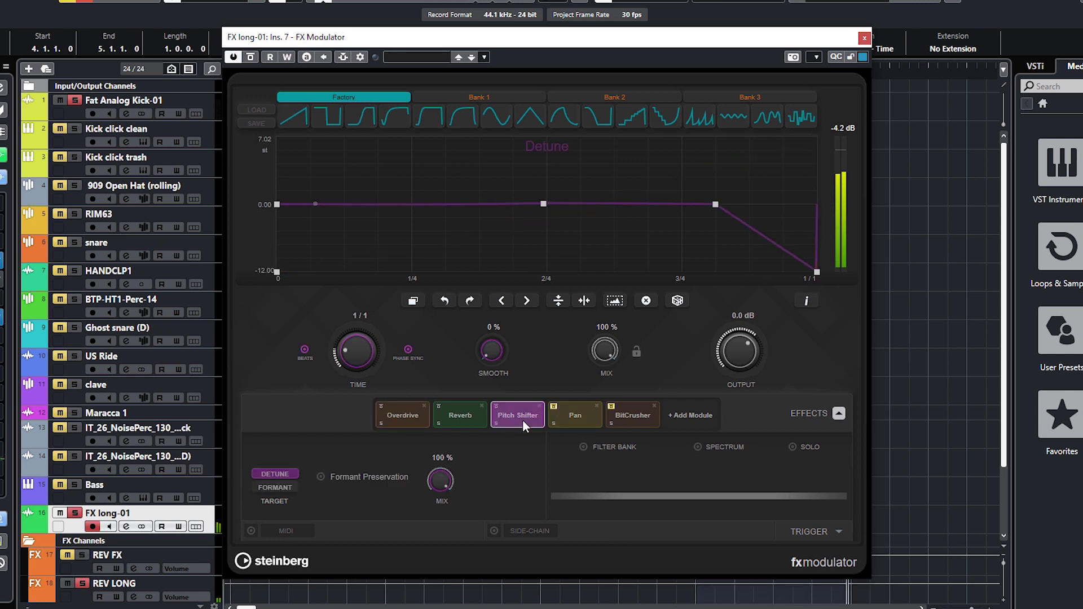
{"action": "left_click", "coordinate": [566, 414]}
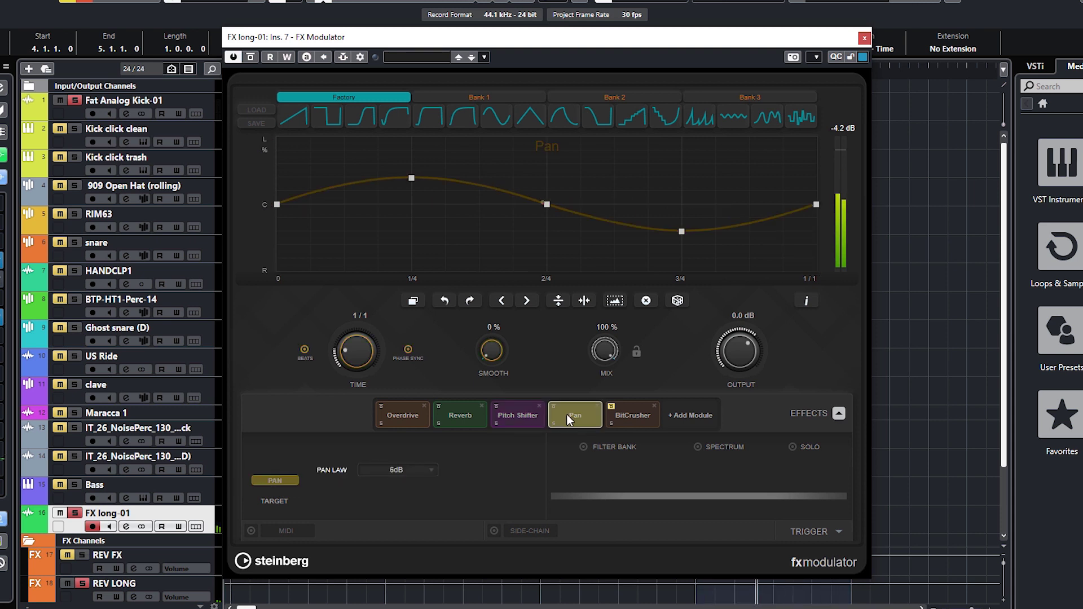
Enable Filter Bank on the BitCrusher and Overdrive modules
{"action": "left_click", "coordinate": [620, 415]}
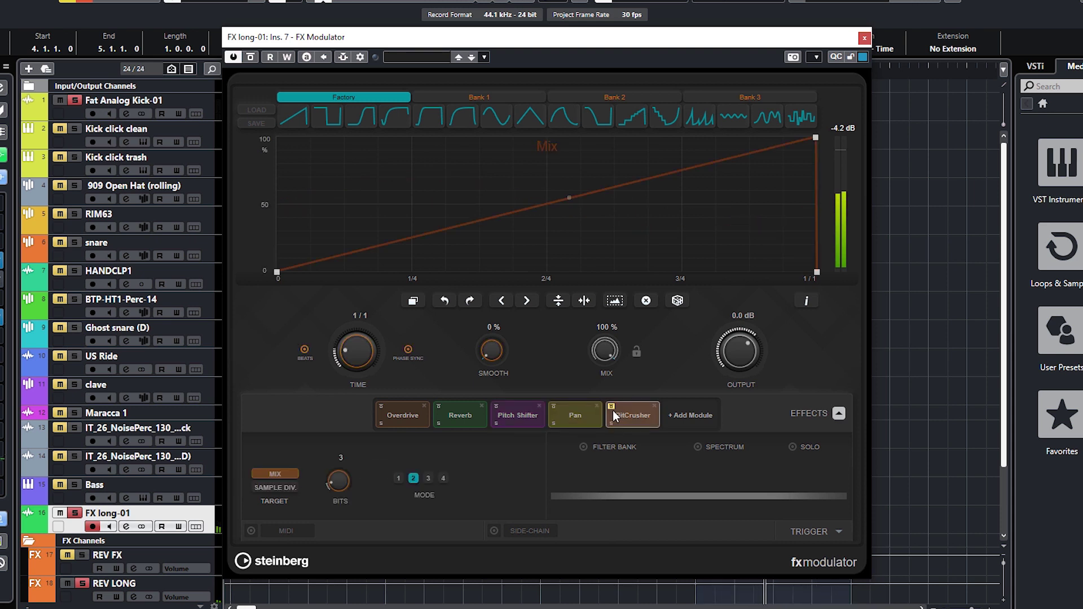
{"action": "left_click", "coordinate": [611, 406]}
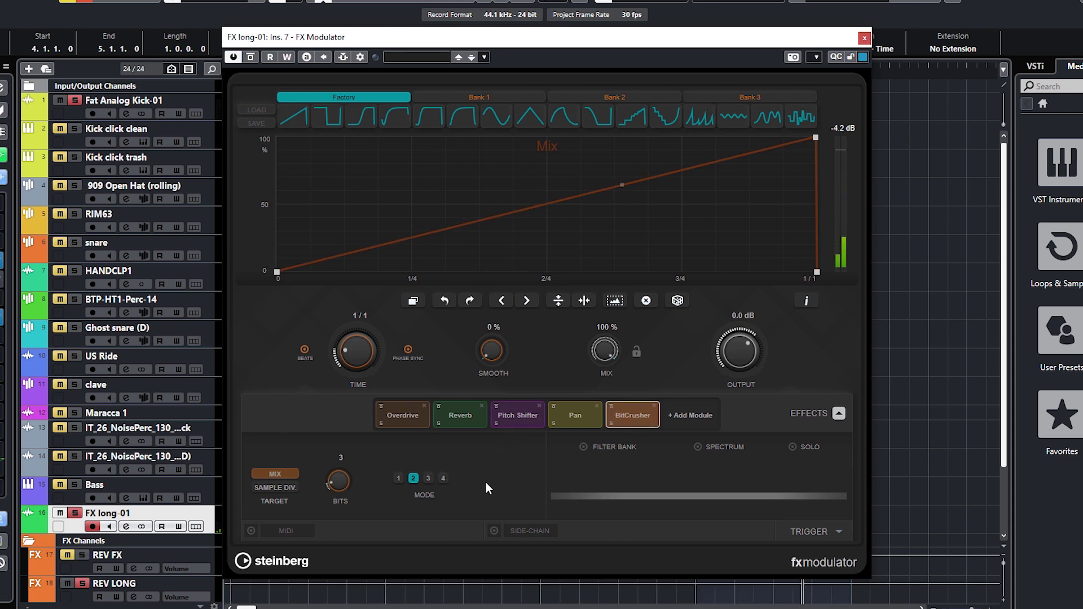
{"action": "left_click", "coordinate": [583, 446]}
{"action": "left_click", "coordinate": [422, 417]}
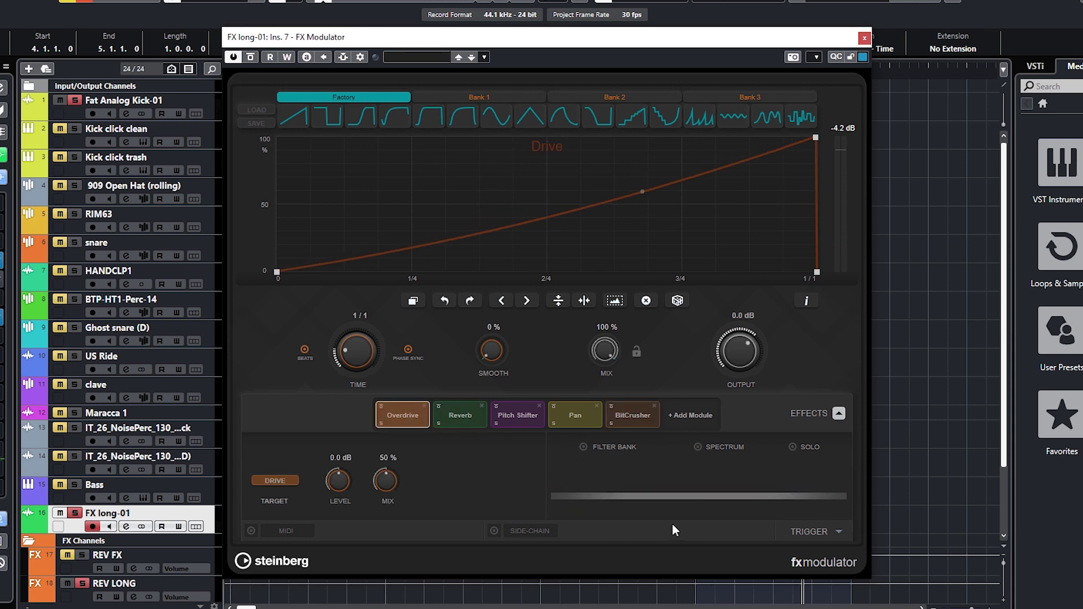
{"action": "left_click", "coordinate": [583, 447]}
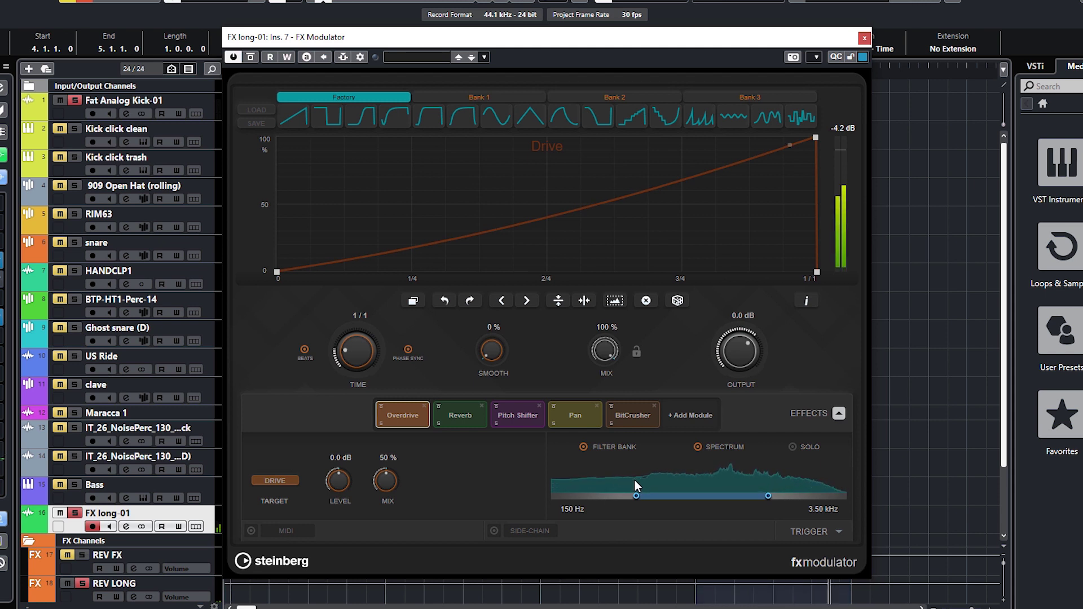
{"action": "left_click", "coordinate": [510, 415]}
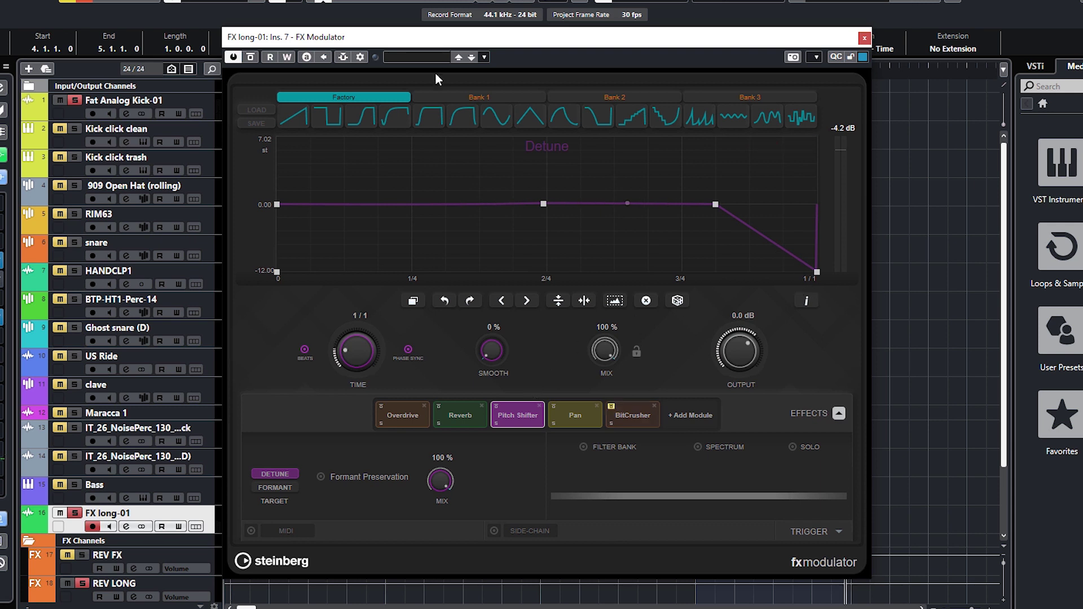
Audition the Atmosphere Designer and Drum Breaks 10 presets, then load another factory preset
{"action": "left_click", "coordinate": [425, 56]}
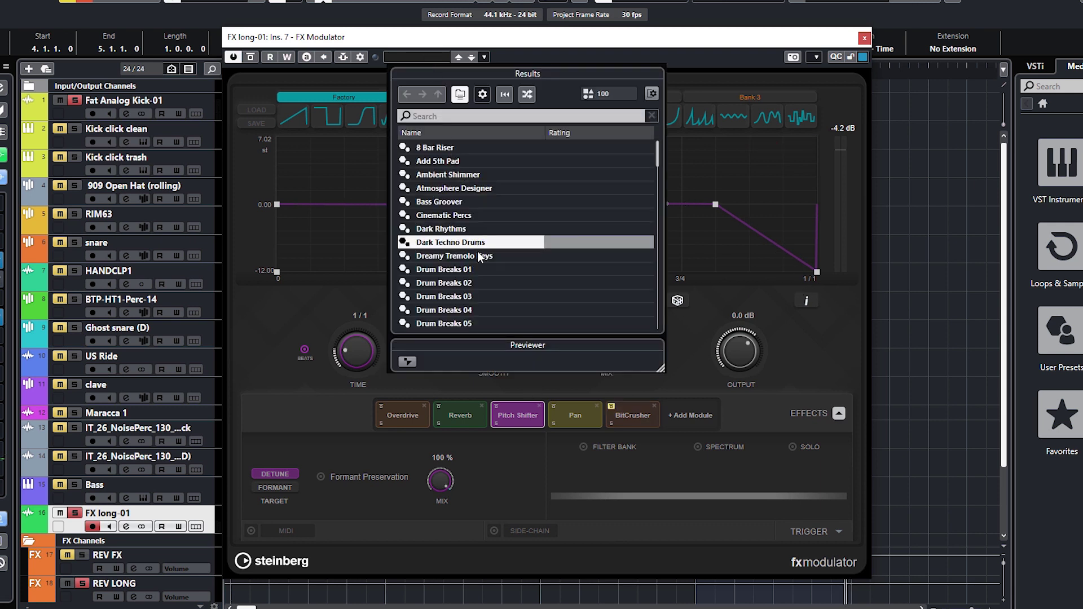
{"action": "left_click", "coordinate": [454, 187]}
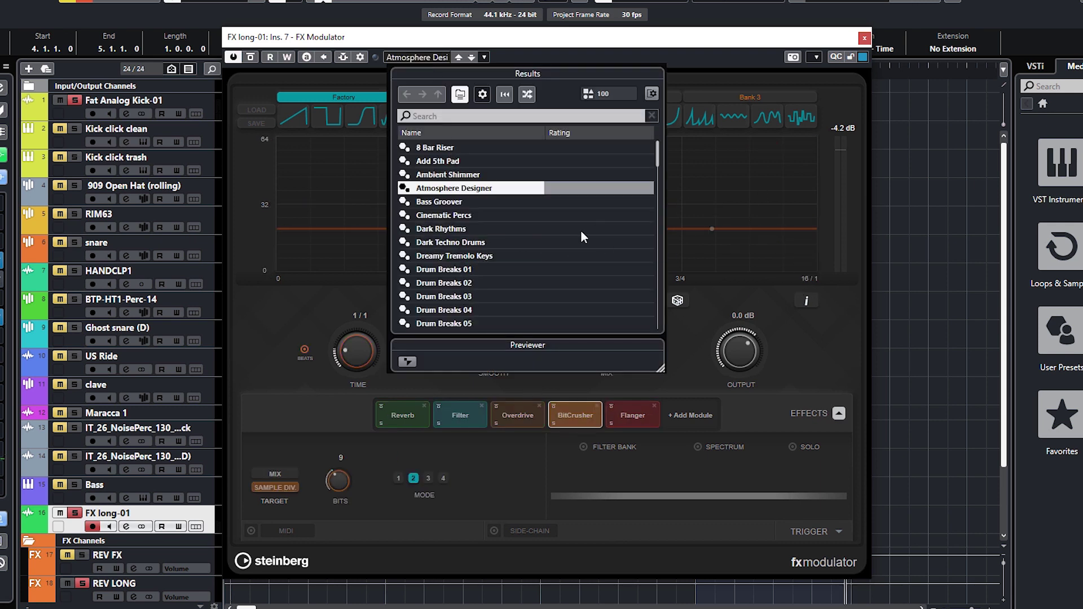
{"action": "scroll", "coordinate": [547, 282], "scroll_direction": "down", "scroll_amount": 2}
{"action": "scroll", "coordinate": [547, 282], "scroll_direction": "down", "scroll_amount": 1}
{"action": "left_click", "coordinate": [487, 271]}
{"action": "scroll", "coordinate": [472, 305], "scroll_direction": "down", "scroll_amount": 3}
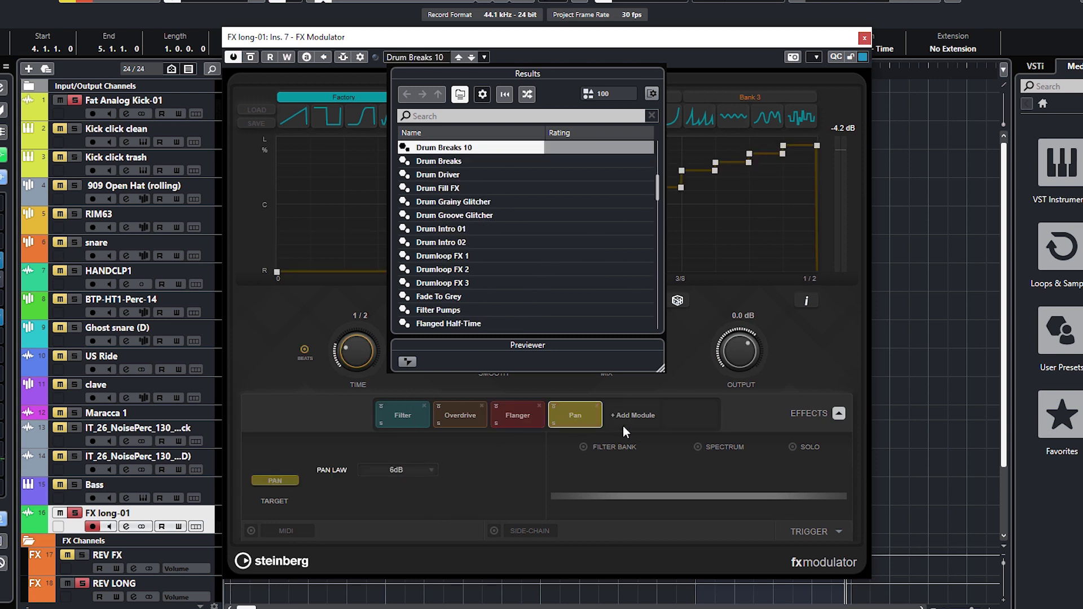
{"action": "double_click", "coordinate": [456, 297]}
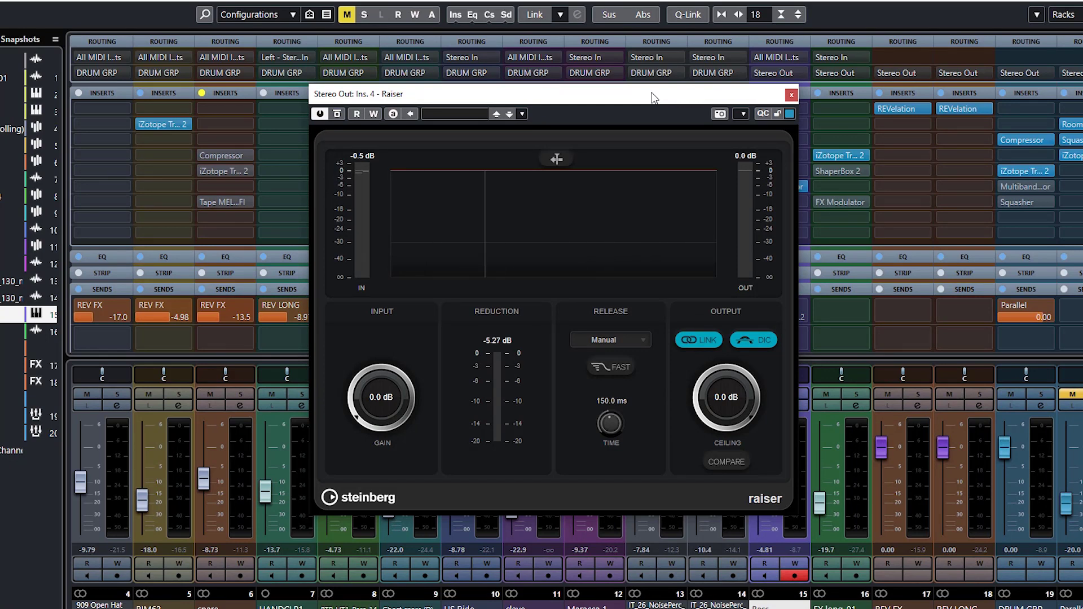
Set Raiser's ceiling to -0.6 dB and, during playback, raise its input gain to 4.1 dB
{"action": "left_click_drag", "start_coordinate": [699, 401], "coordinate": [699, 407]}
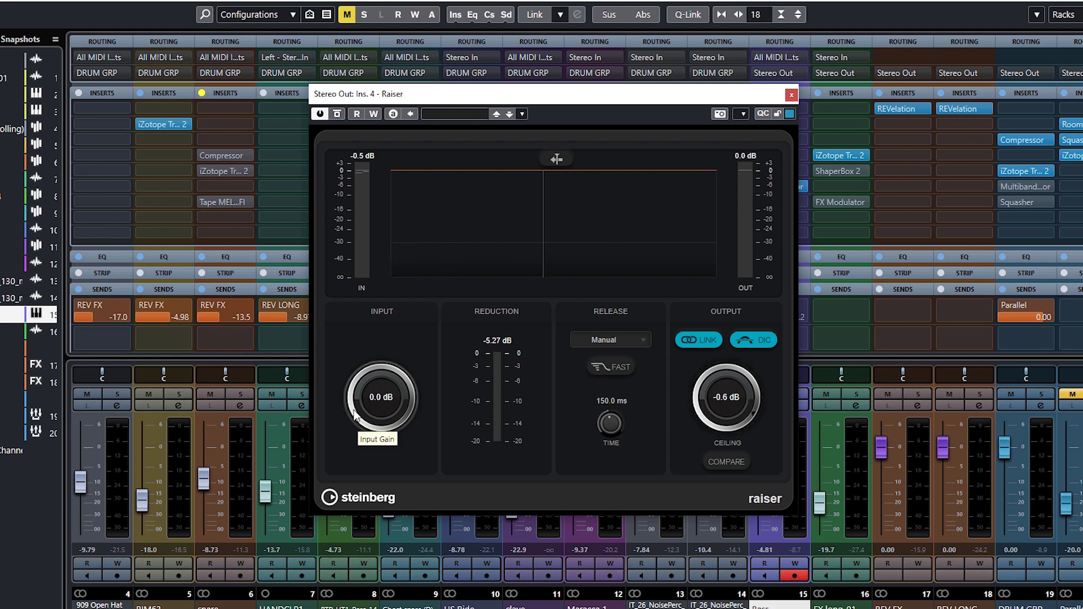
{"action": "key", "text": "F3"}
{"action": "key", "text": "space"}
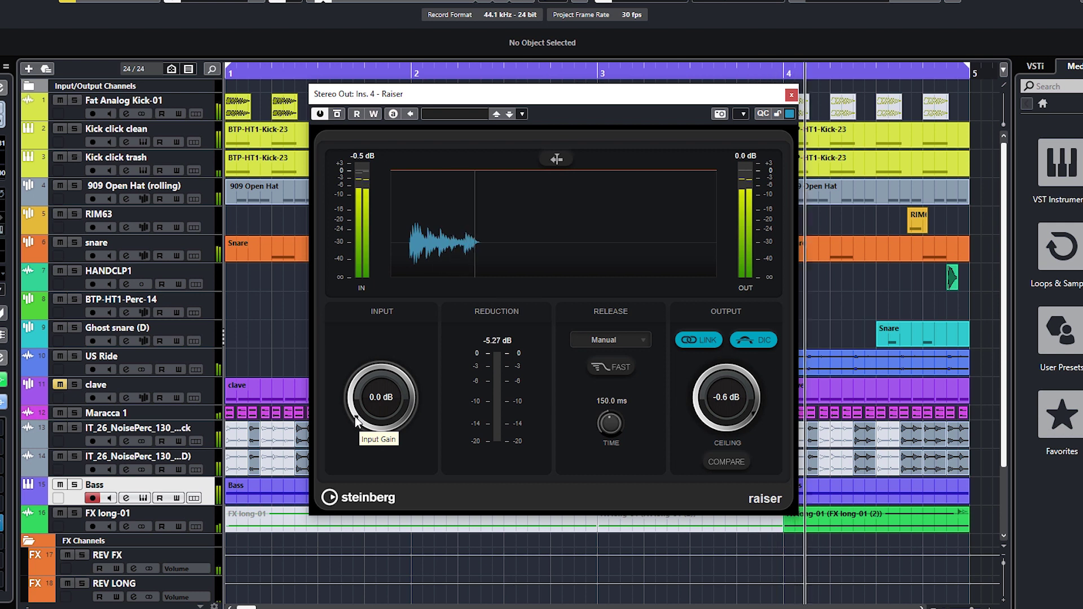
{"action": "left_click_drag", "start_coordinate": [355, 420], "coordinate": [358, 398]}
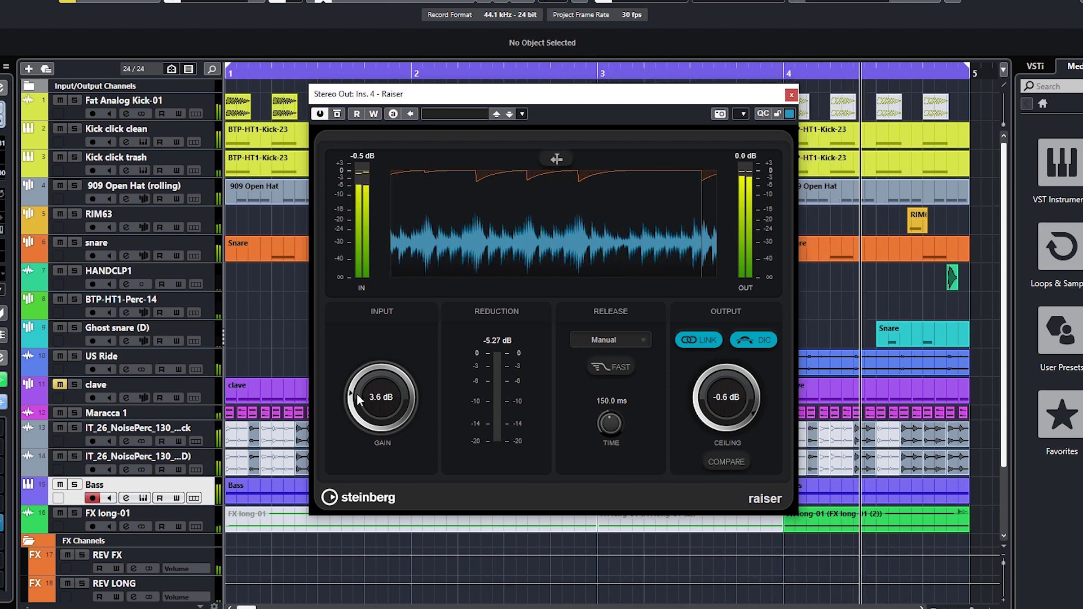
{"action": "left_click_drag", "start_coordinate": [354, 408], "coordinate": [356, 403]}
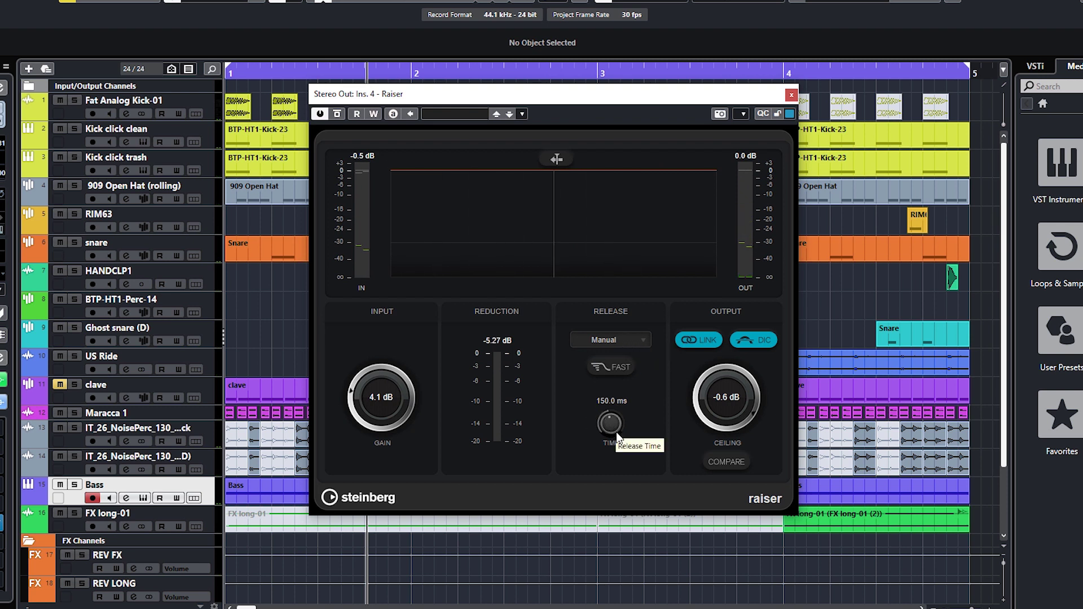
Set Raiser's release mode to Aggressive and audition it, raising input gain to 5.1 dB
{"action": "left_click", "coordinate": [624, 341]}
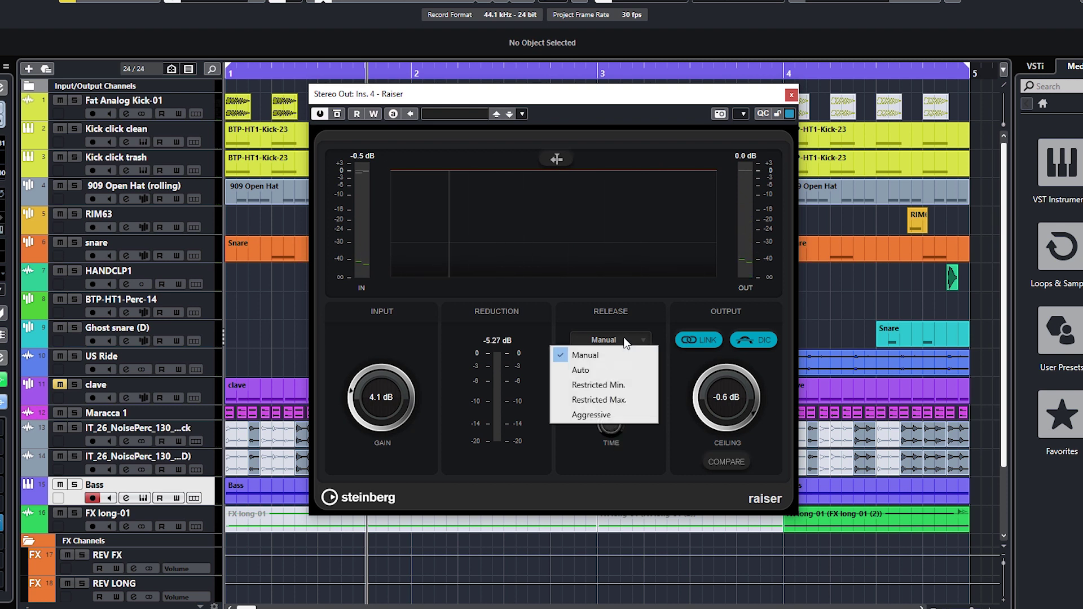
{"action": "left_click", "coordinate": [592, 415]}
{"action": "key", "text": "space"}
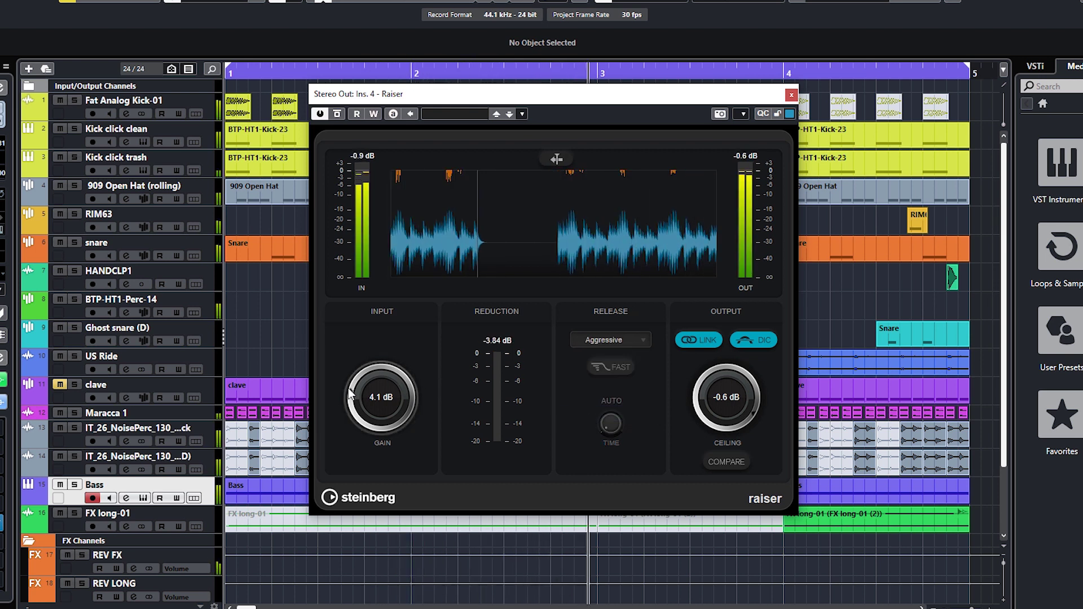
{"action": "scroll", "coordinate": [354, 404], "scroll_direction": "up", "scroll_amount": 2}
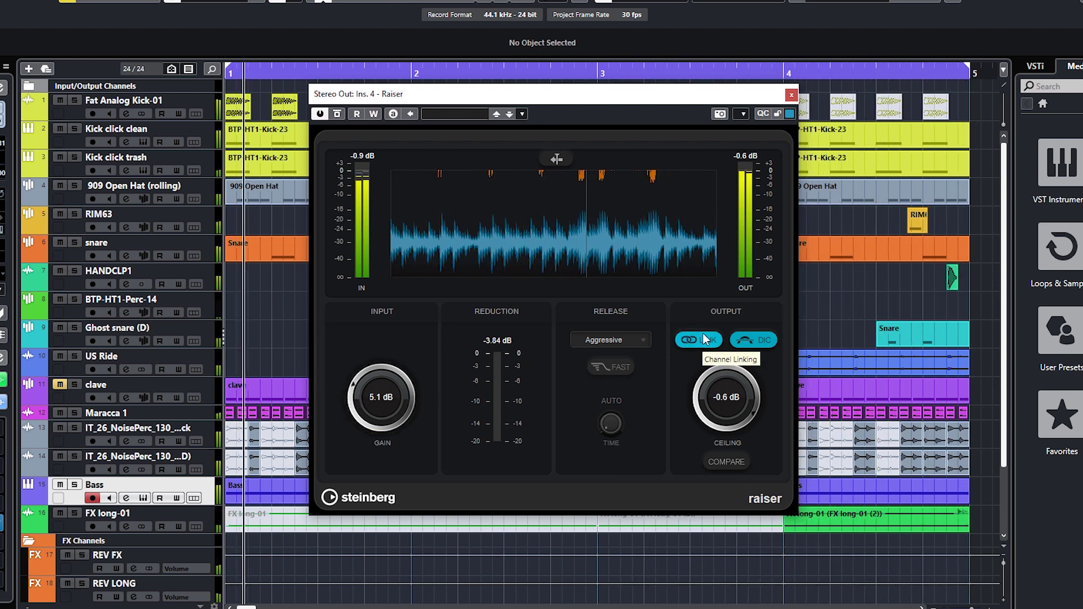
{"action": "left_click", "coordinate": [608, 339]}
{"action": "key", "text": "Escape"}
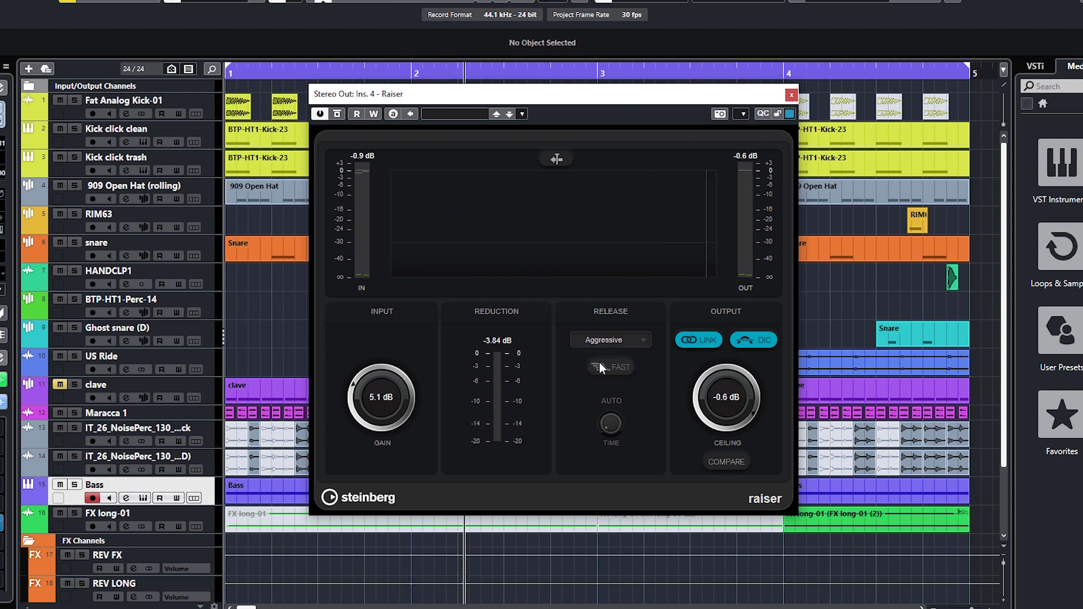
Switch the release mode back to Manual, lengthen the release time, and resume playback
{"action": "left_click", "coordinate": [620, 341]}
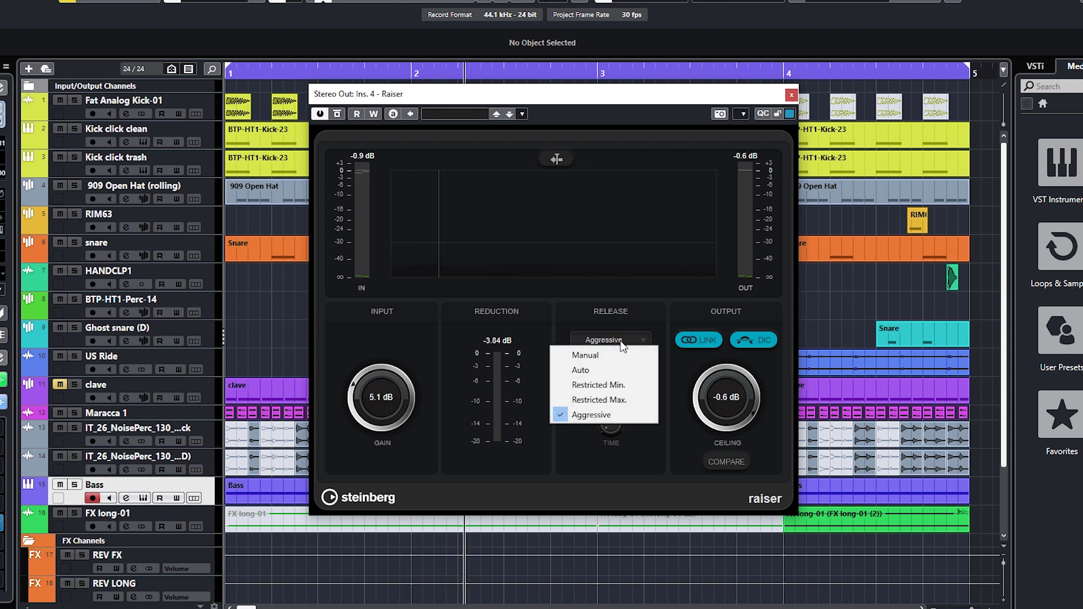
{"action": "left_click", "coordinate": [584, 355]}
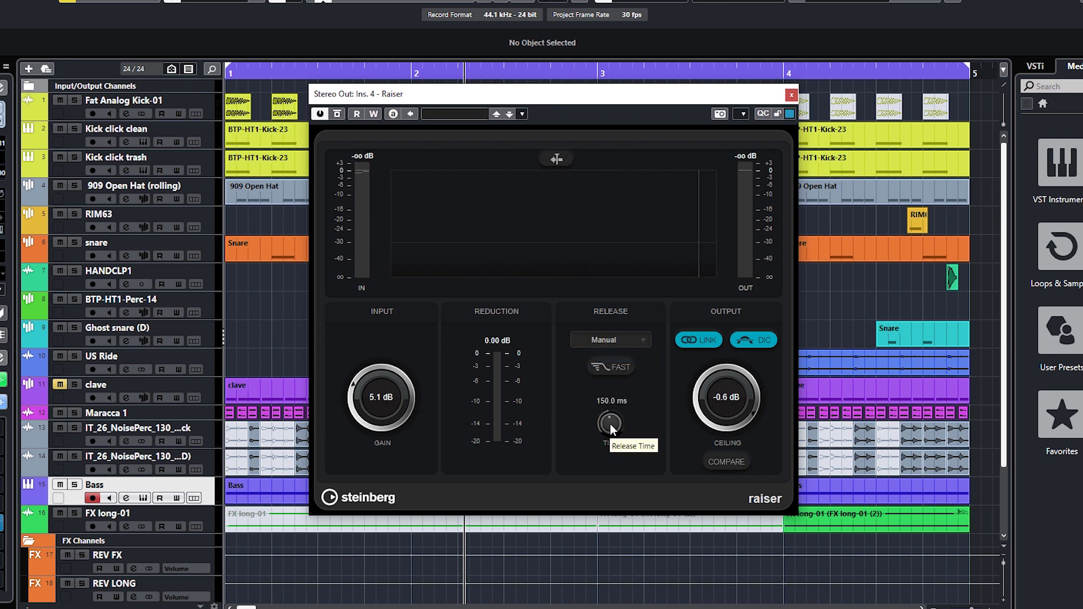
{"action": "left_click_drag", "start_coordinate": [610, 424], "coordinate": [601, 394]}
{"action": "key", "text": "space"}
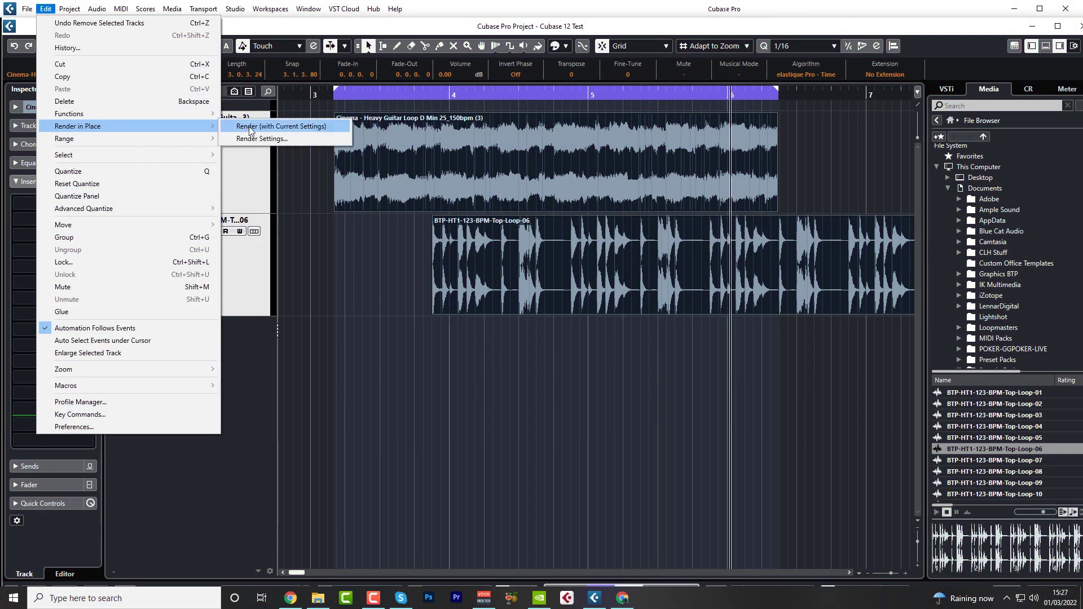
Set Render in Place to render as separate events
{"action": "left_click", "coordinate": [261, 139]}
{"action": "left_click", "coordinate": [591, 145]}
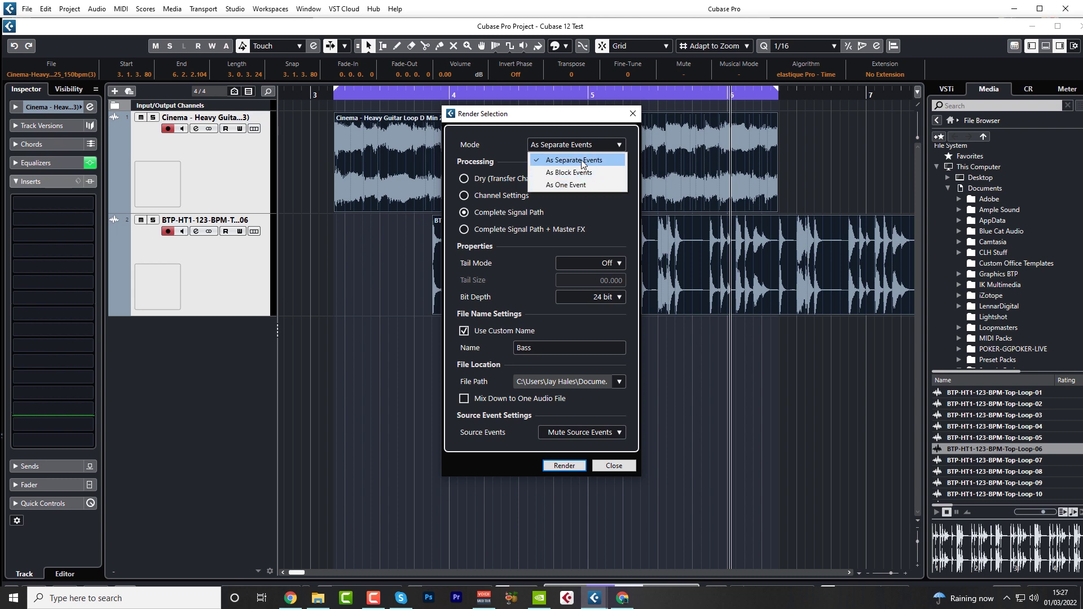
{"action": "left_click", "coordinate": [581, 161]}
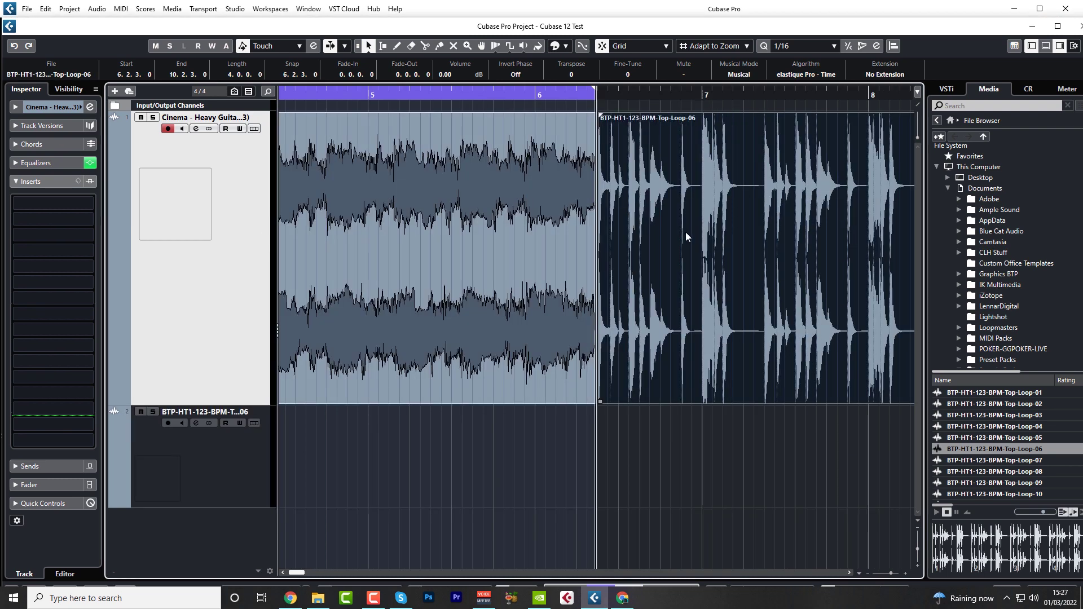
Slide Loop-06 over the guitar and give the crossfade's fade-out a curved spline
{"action": "left_click_drag", "start_coordinate": [685, 232], "coordinate": [663, 236]}
{"action": "key", "text": "x"}
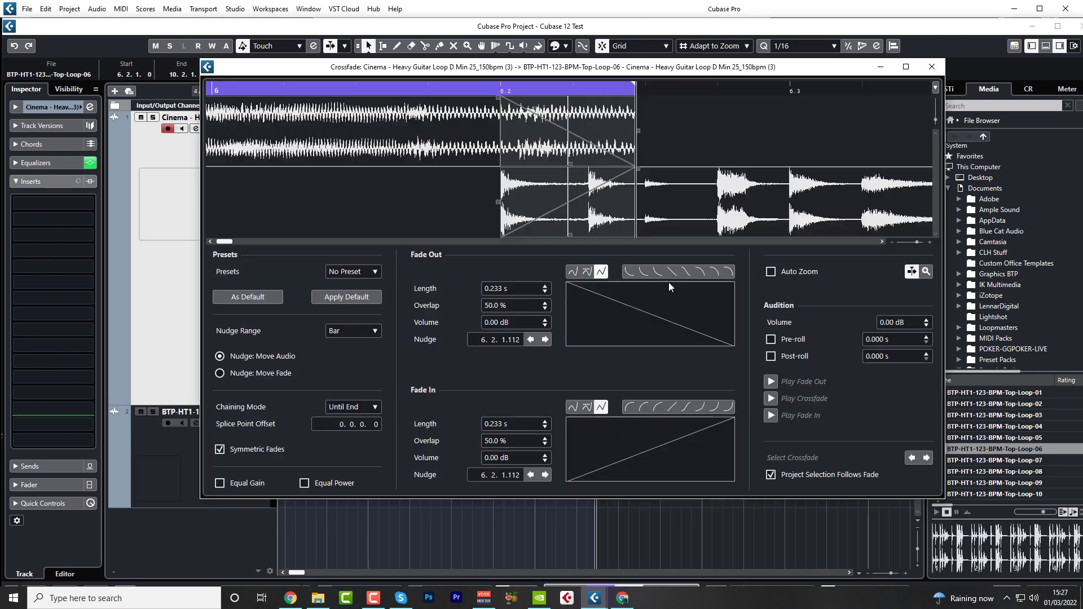
{"action": "left_click", "coordinate": [688, 272]}
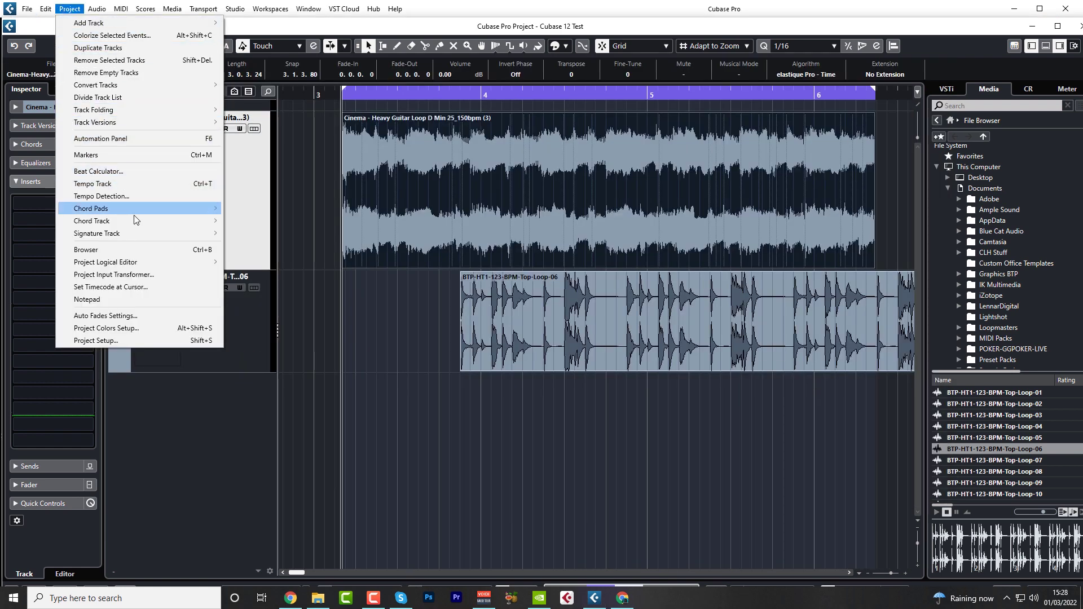
Create chord events on a new chord track and add a volume automation point at -5.07
{"action": "mouse_move", "coordinate": [163, 224]}
{"action": "left_click", "coordinate": [264, 221]}
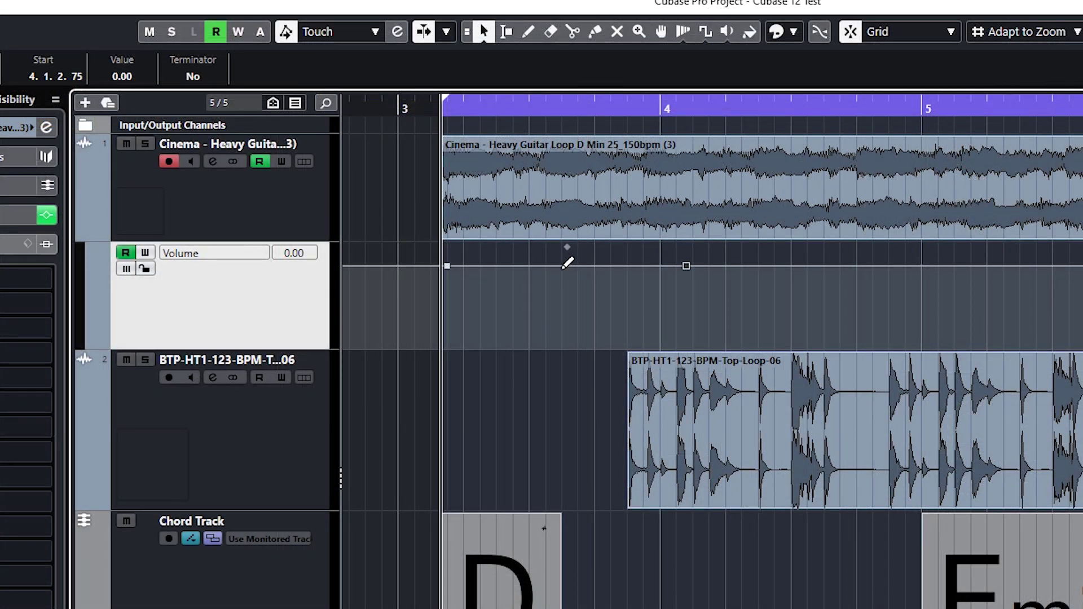
{"action": "left_click_drag", "start_coordinate": [464, 266], "coordinate": [464, 307]}
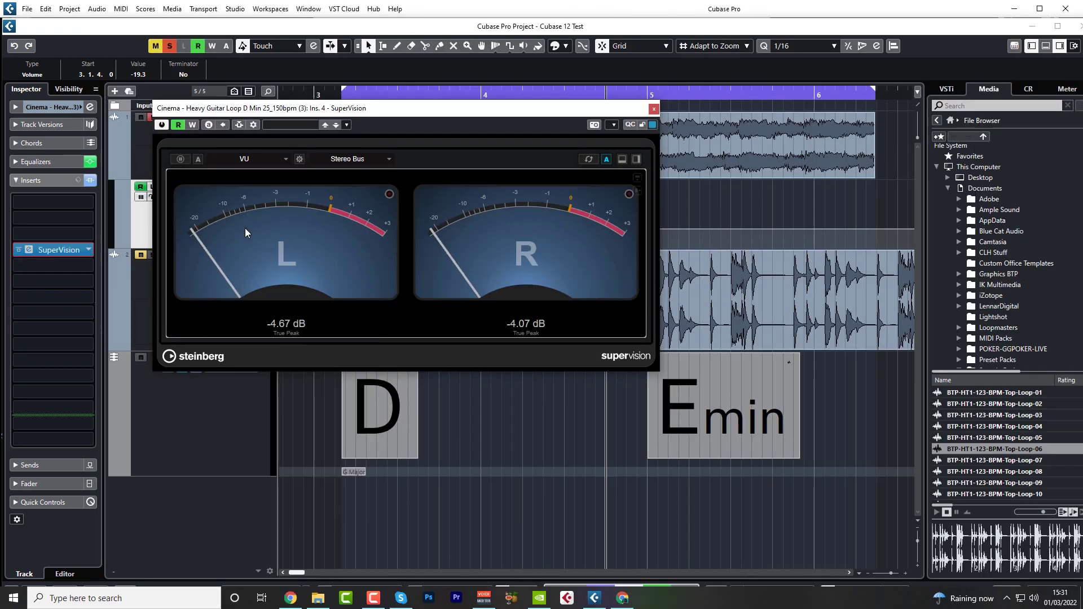
Switch SuperVision's meter to Level Histogram, then to Phase > Balance, and close the window
{"action": "left_click", "coordinate": [248, 159]}
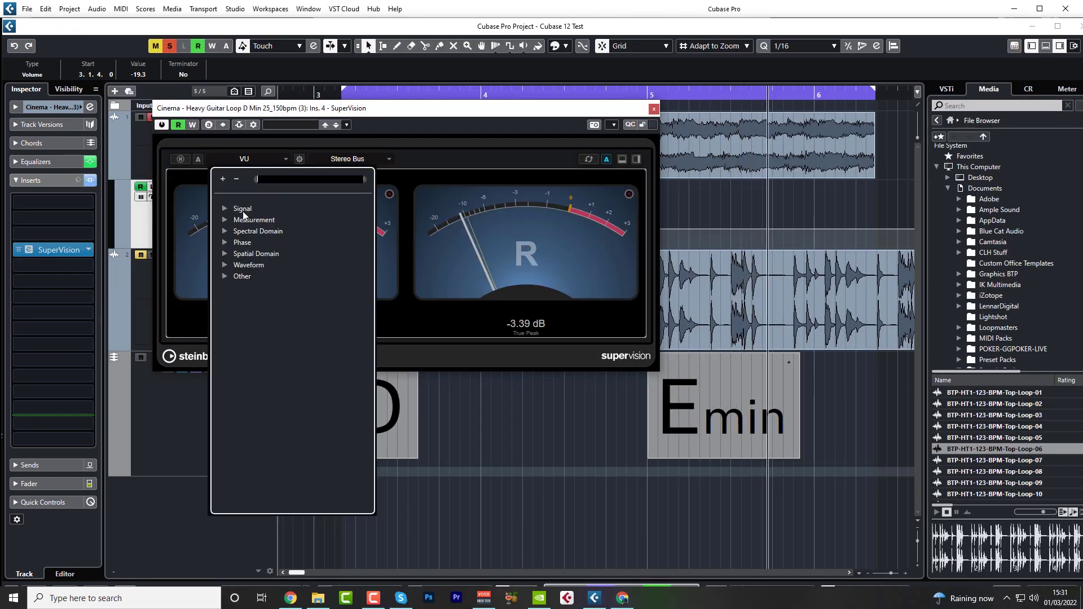
{"action": "left_click", "coordinate": [246, 241]}
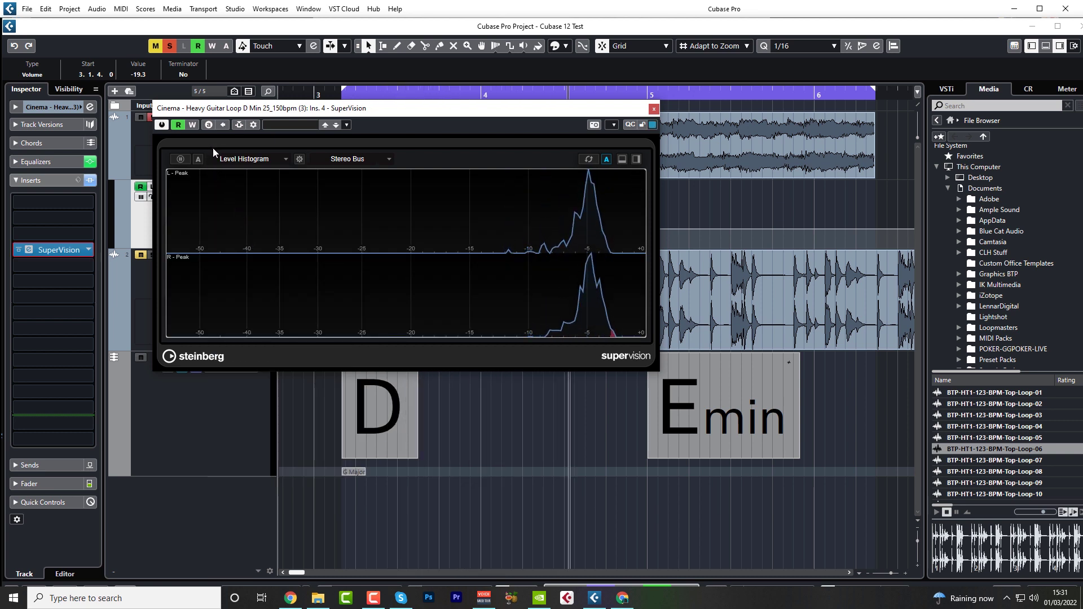
{"action": "left_click", "coordinate": [221, 159]}
{"action": "left_click", "coordinate": [224, 242]}
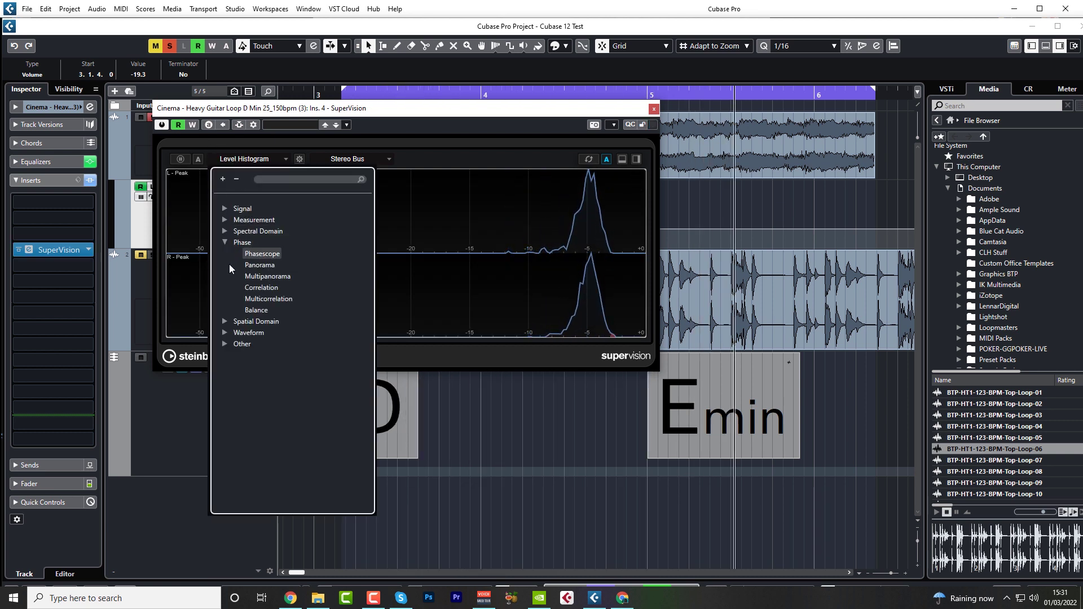
{"action": "left_click", "coordinate": [250, 311]}
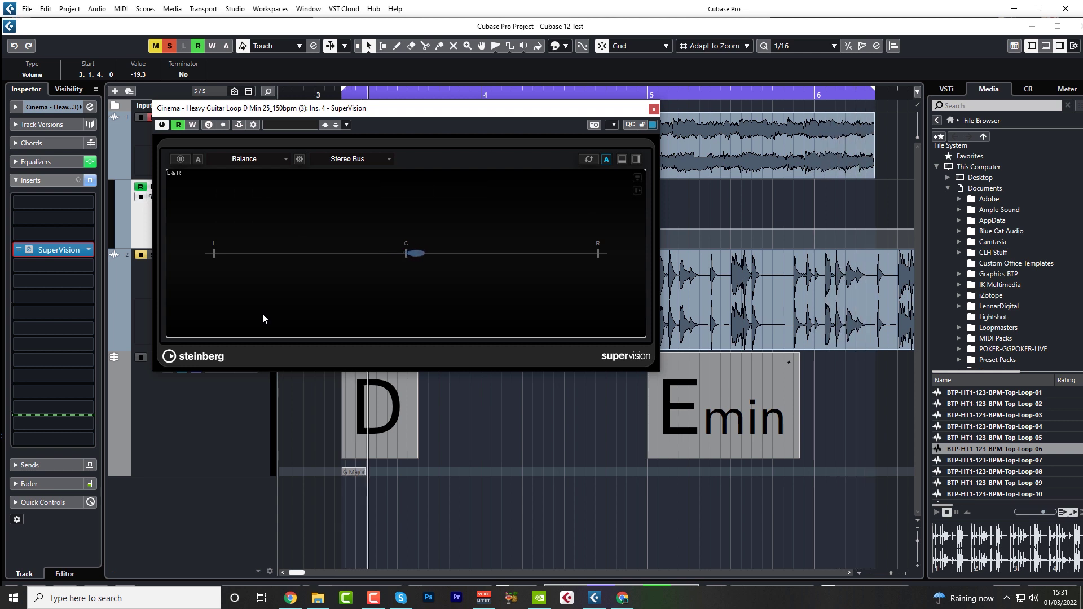
{"action": "left_click", "coordinate": [653, 108]}
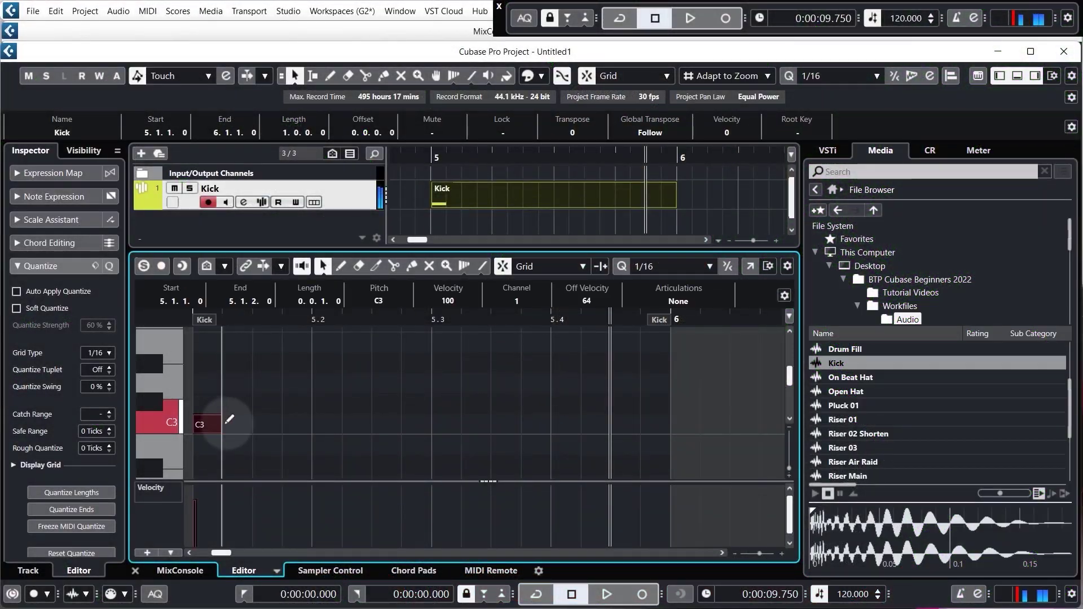
Draw a C3 note at bar 5.2 on the Kick track
{"action": "left_click", "coordinate": [314, 424]}
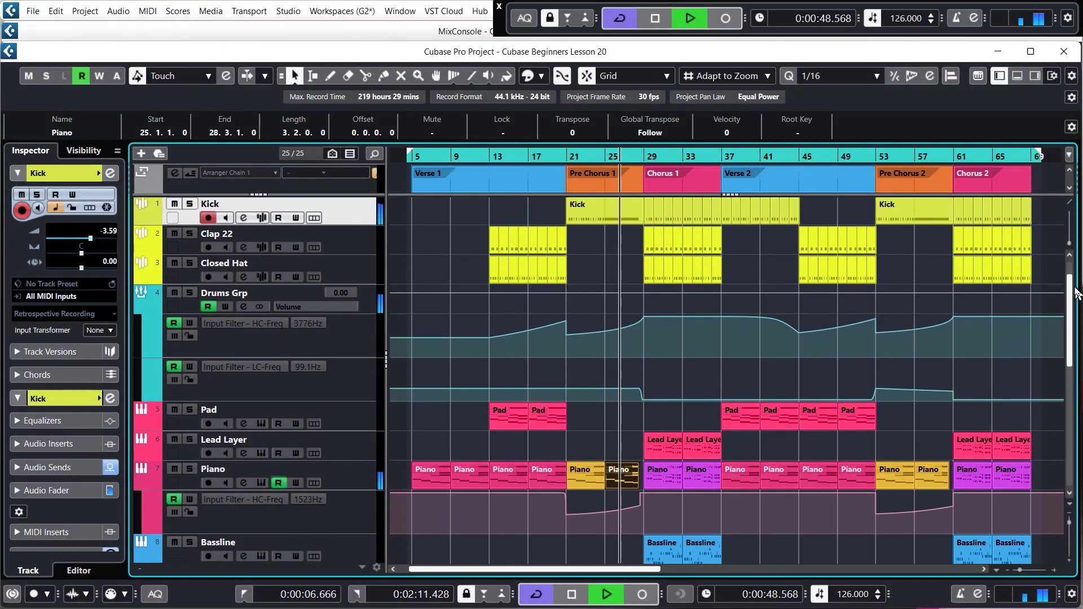
{"action": "scroll", "coordinate": [1075, 292], "scroll_direction": "down", "scroll_amount": 2}
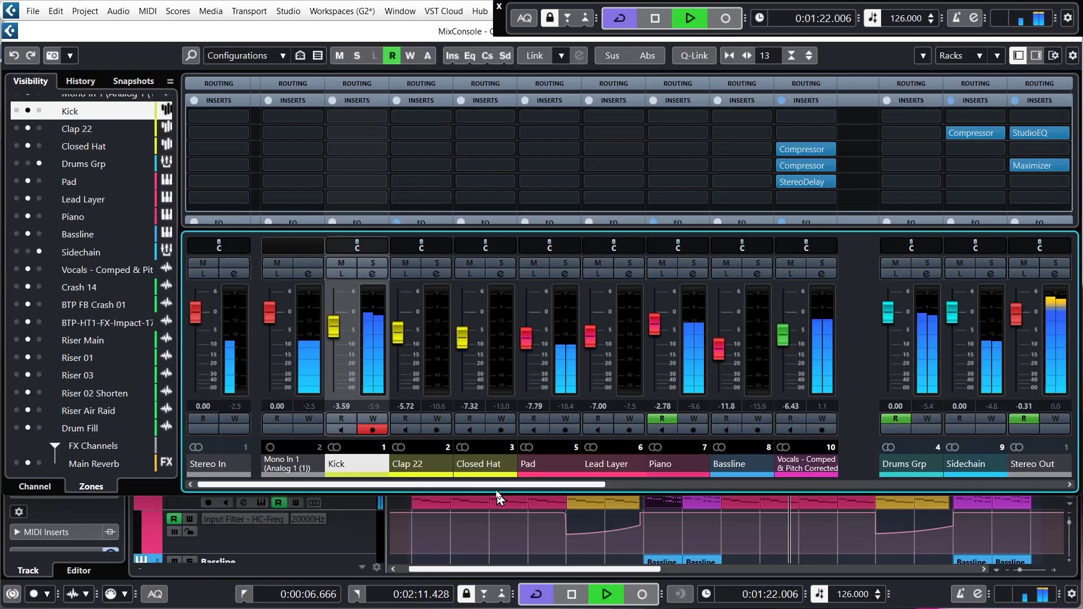
{"action": "left_click_drag", "start_coordinate": [496, 486], "coordinate": [570, 495]}
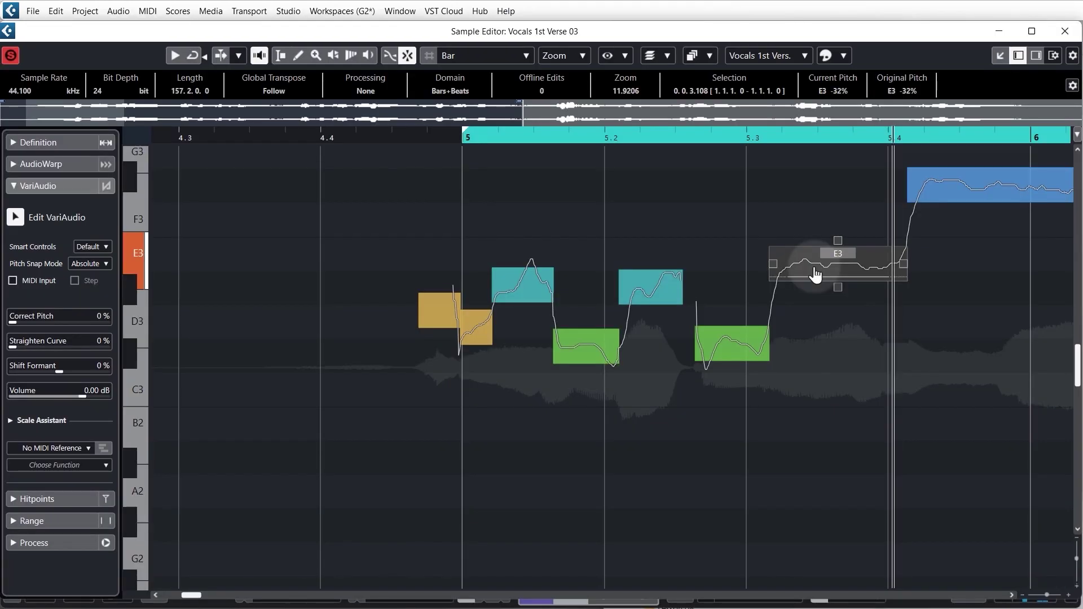
Select the E3 pitch segment and switch active takes between Lane 1 and Lane 2, zooming out to bars 4–28
{"action": "left_click", "coordinate": [816, 267]}
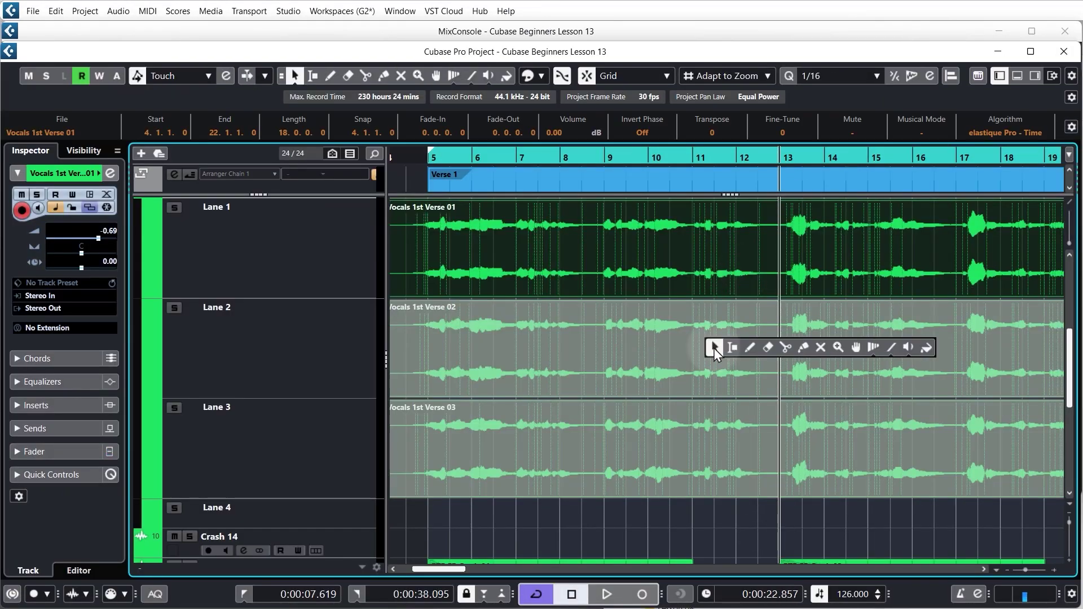
{"action": "left_click", "coordinate": [813, 351]}
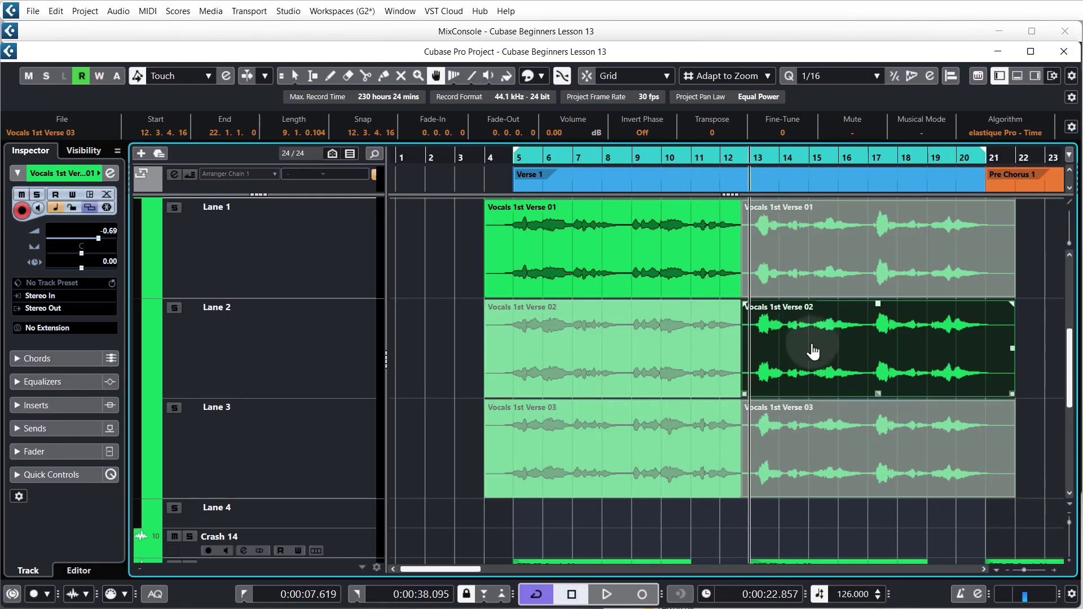
{"action": "key", "text": "h"}
{"action": "key", "text": "h"}
{"action": "key", "text": "h"}
{"action": "left_click", "coordinate": [804, 285]}
{"action": "left_click", "coordinate": [907, 348]}
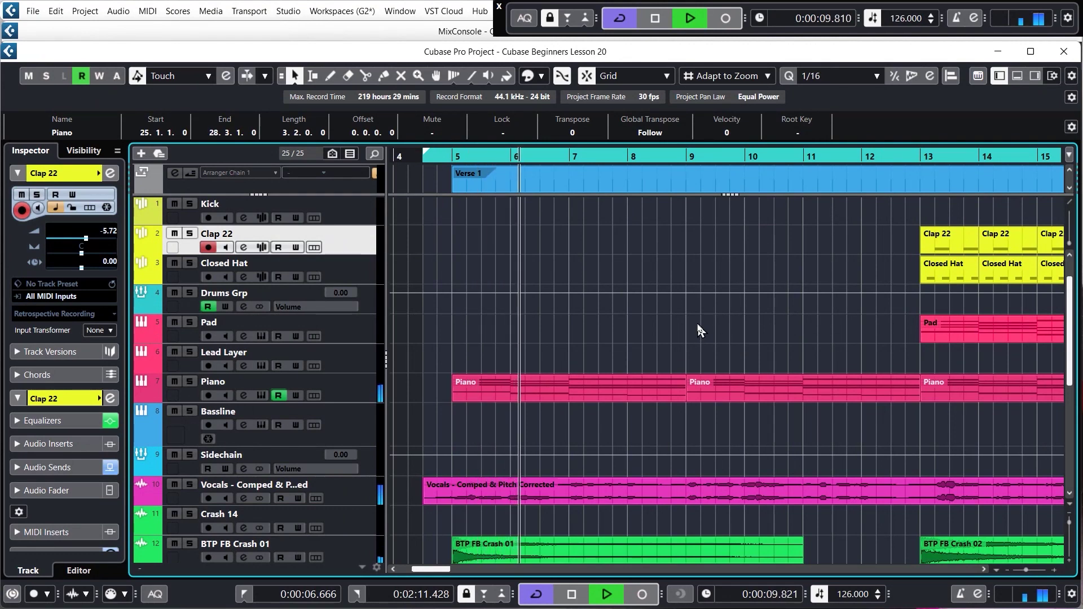
{"action": "key", "text": "g"}
{"action": "key", "text": "g"}
{"action": "key", "text": "g"}
{"action": "key", "text": "g"}
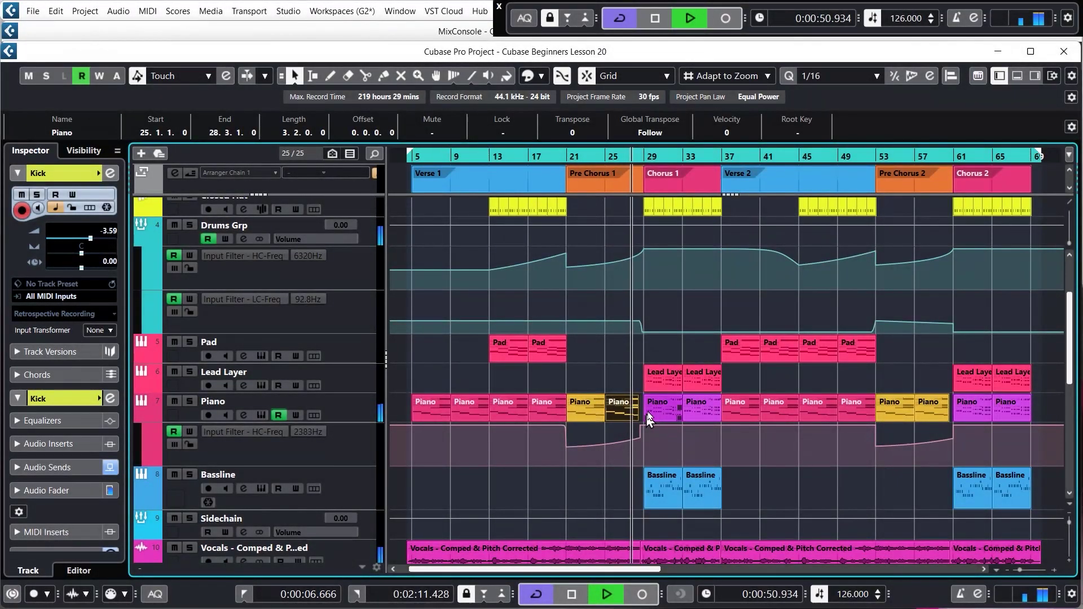
Open the Piano part in the Key Editor, showing its chords around bars 29–32
{"action": "double_click", "coordinate": [665, 415]}
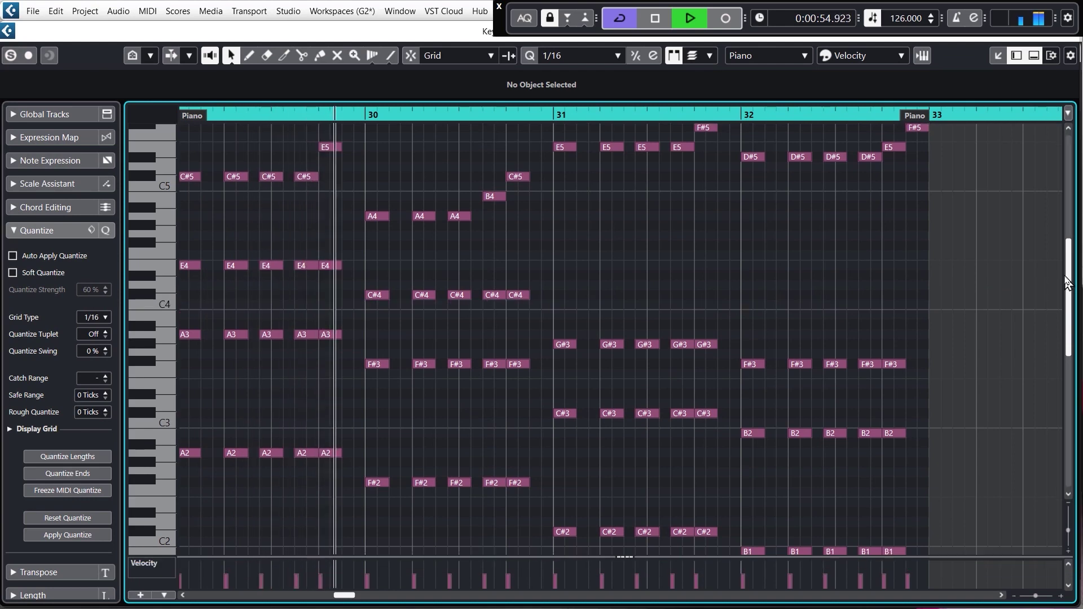
{"action": "scroll", "coordinate": [1067, 271], "scroll_direction": "up", "scroll_amount": 3}
{"action": "left_click_drag", "start_coordinate": [1069, 270], "coordinate": [1071, 336]}
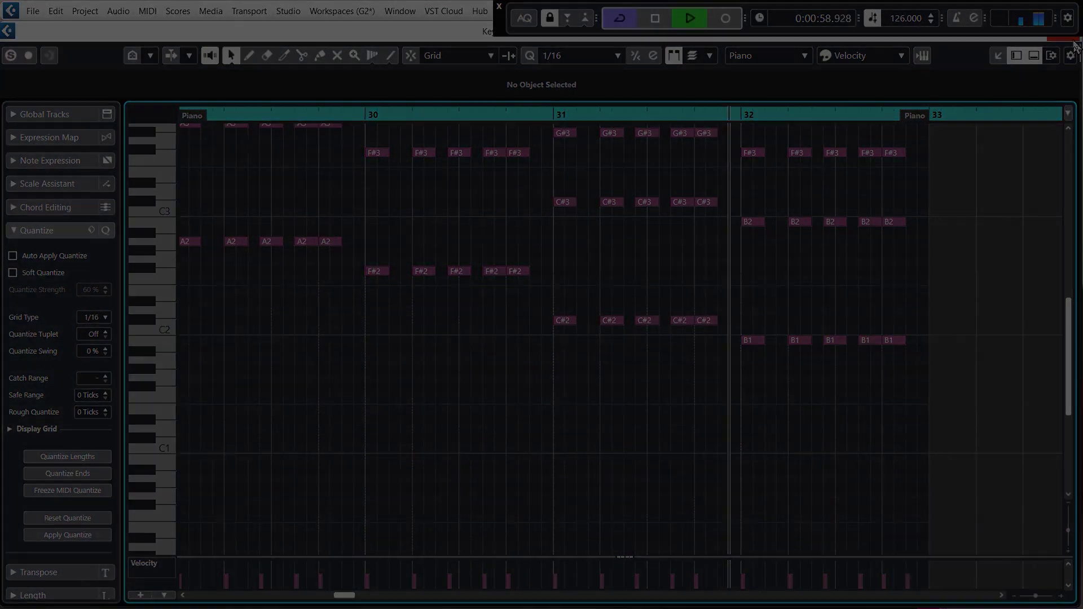